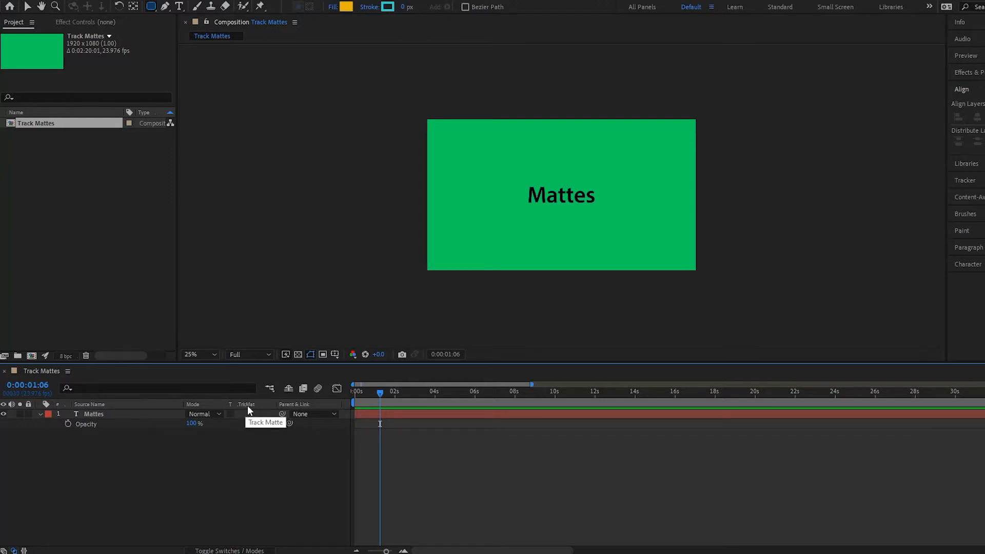
Step: Hide the timeline's Mode and TrkMat columns and show them again
{"action": "left_click", "coordinate": [216, 551]}
{"action": "left_click", "coordinate": [215, 551]}
{"action": "left_click", "coordinate": [13, 551]}
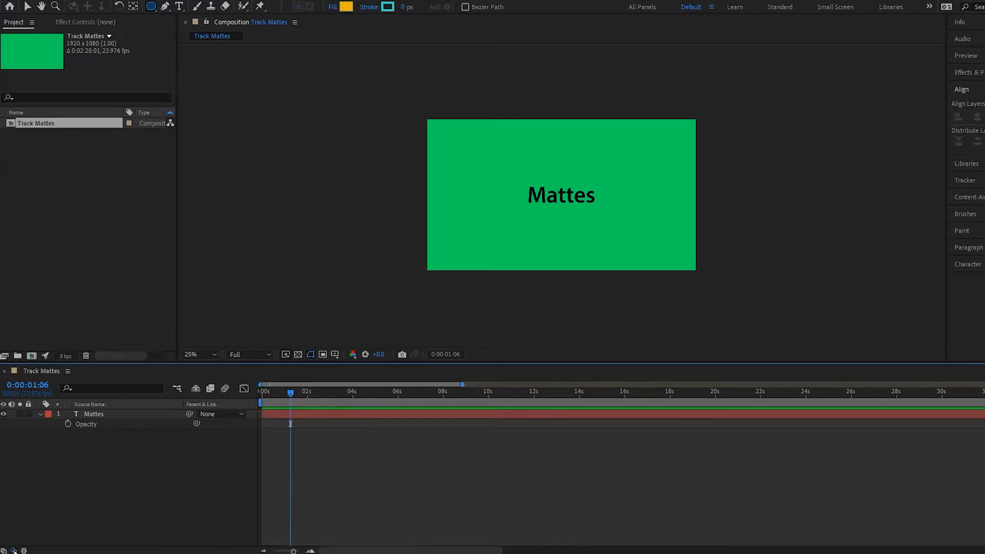
{"action": "left_click", "coordinate": [14, 551]}
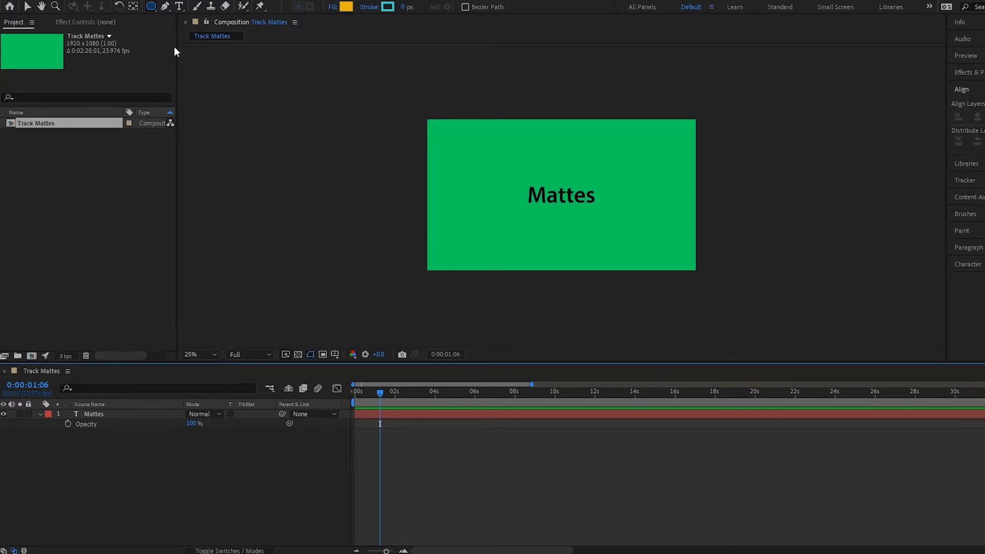
Step: Draw a yellow rounded rectangle covering the Mattes text as a new shape layer above it
{"action": "left_click_drag", "start_coordinate": [481, 153], "coordinate": [668, 230]}
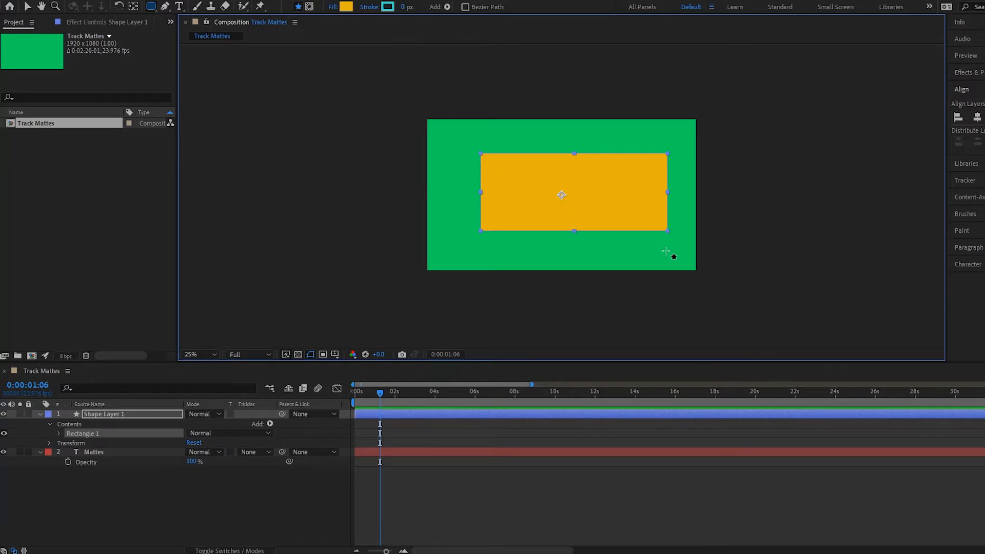
{"action": "left_click", "coordinate": [134, 446]}
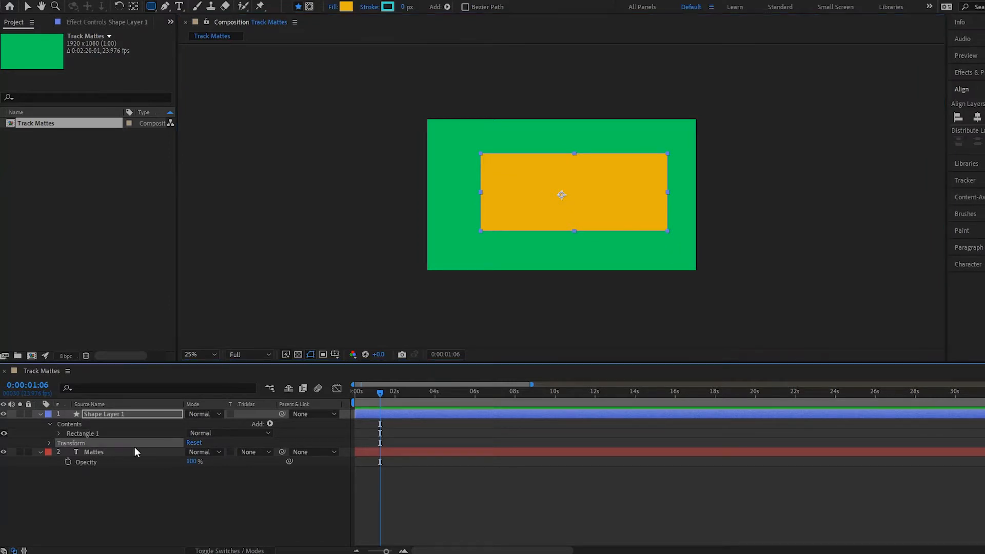
Step: Review the track matte options offered for the Mattes text layer, leaving it without a matte
{"action": "left_click", "coordinate": [254, 451]}
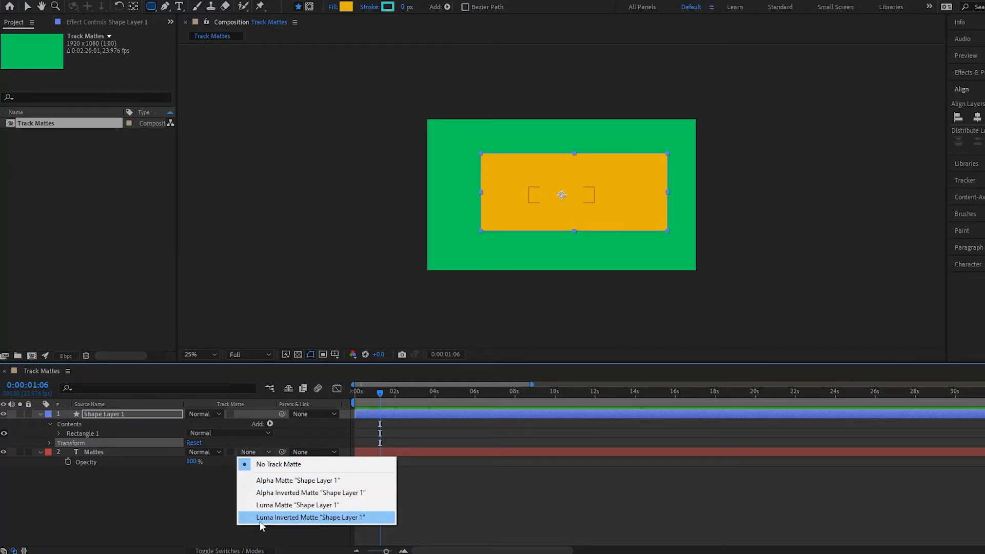
{"action": "left_click", "coordinate": [205, 477]}
{"action": "left_click", "coordinate": [158, 407]}
{"action": "left_click", "coordinate": [153, 413]}
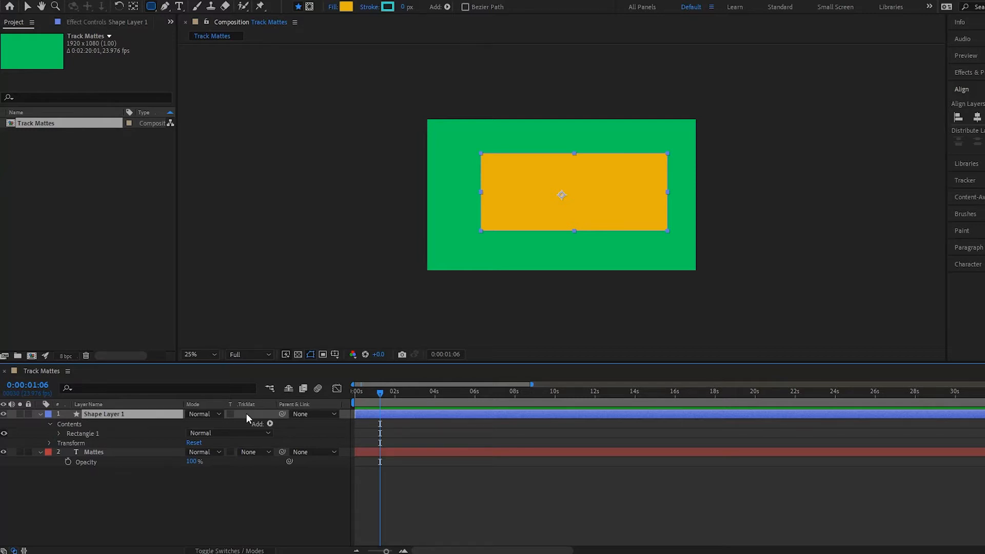
Step: Set the Mattes text layer's track matte to Alpha Matte "Shape Layer 1"
{"action": "left_click", "coordinate": [137, 451]}
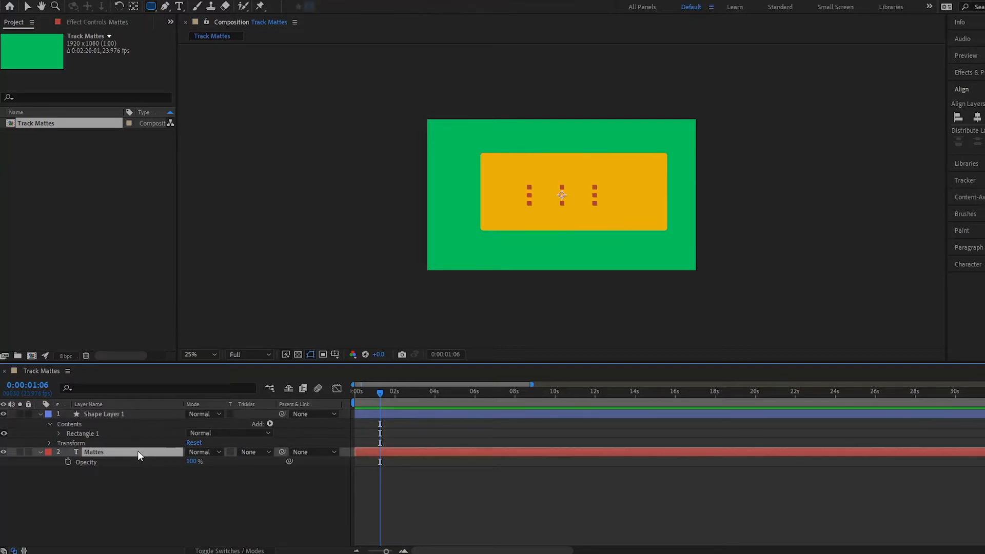
{"action": "left_click", "coordinate": [254, 416]}
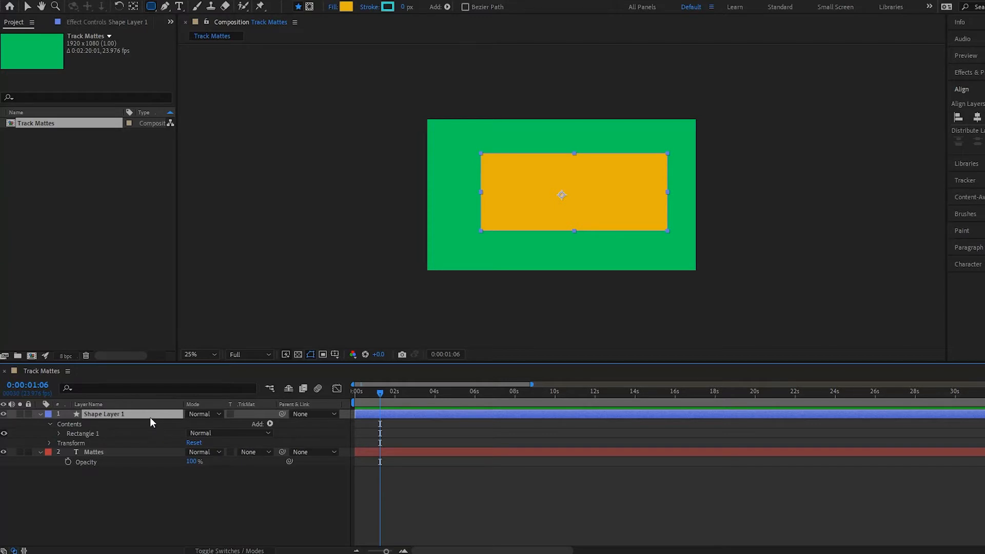
{"action": "left_click", "coordinate": [267, 452]}
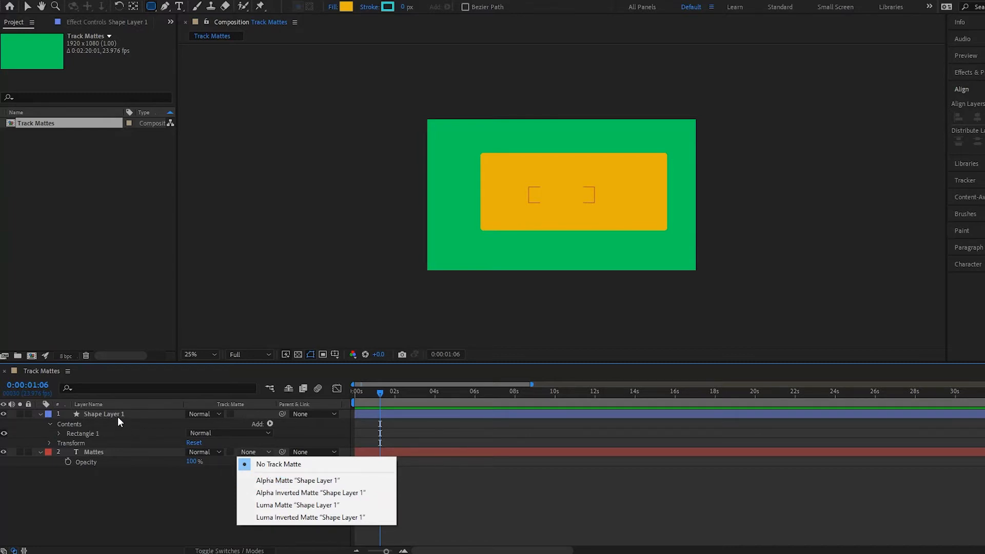
{"action": "left_click", "coordinate": [299, 480]}
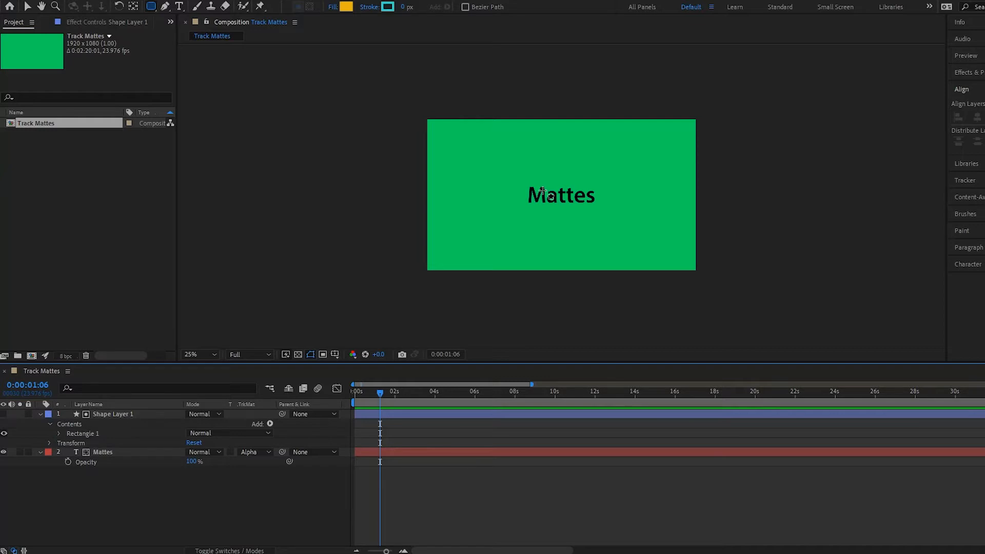
Step: Examine the matte indicators on the shape and text layers and the text layer's matte options
{"action": "left_click", "coordinate": [91, 413]}
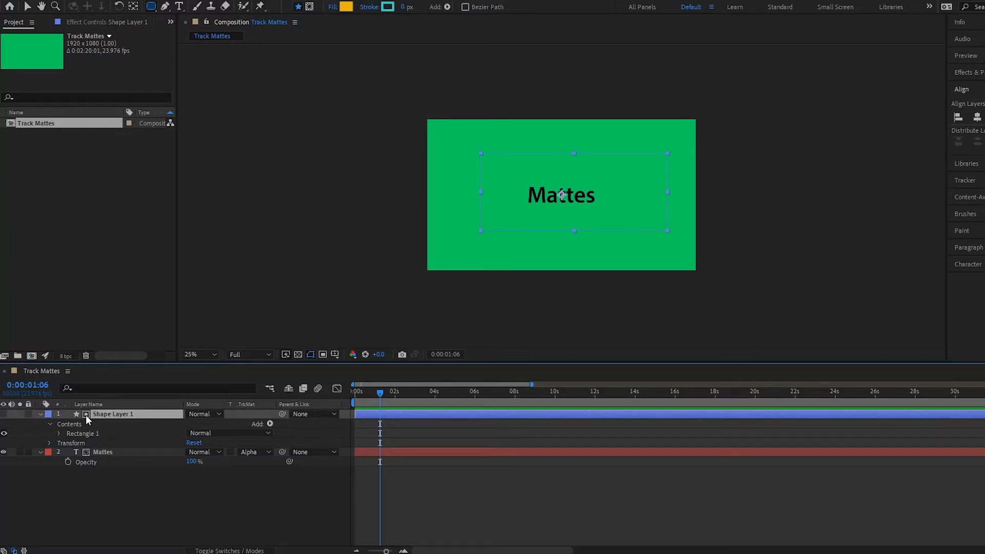
{"action": "left_click", "coordinate": [94, 451]}
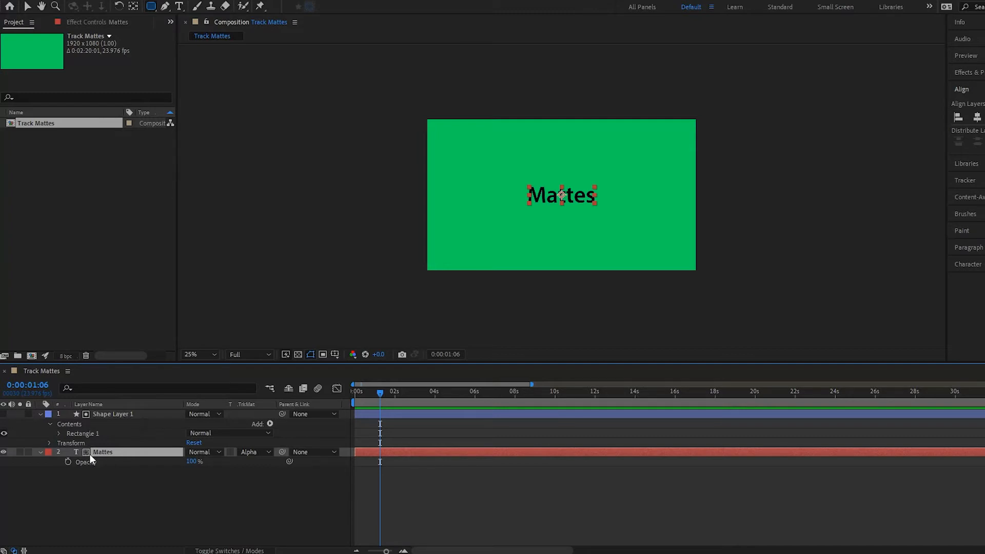
{"action": "left_click", "coordinate": [254, 453]}
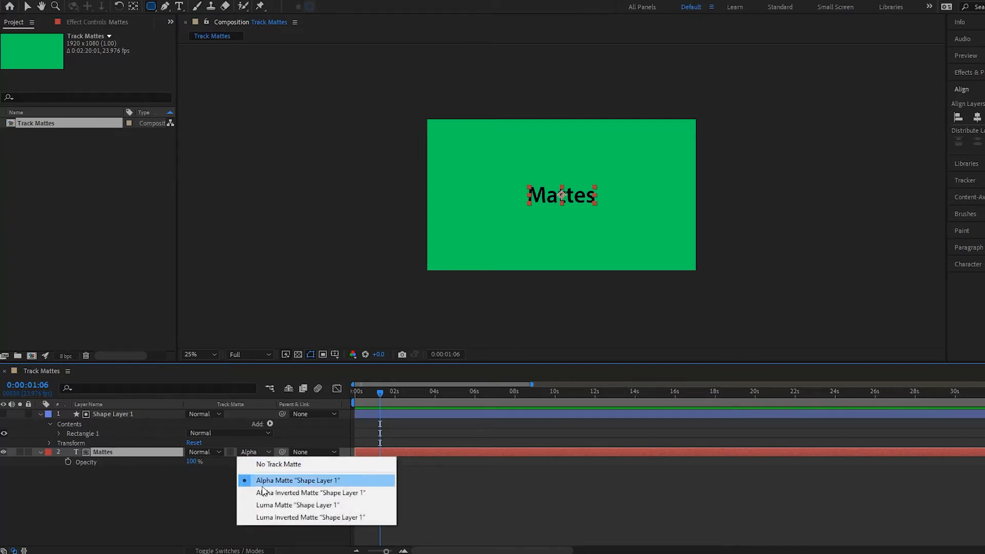
{"action": "left_click", "coordinate": [199, 486]}
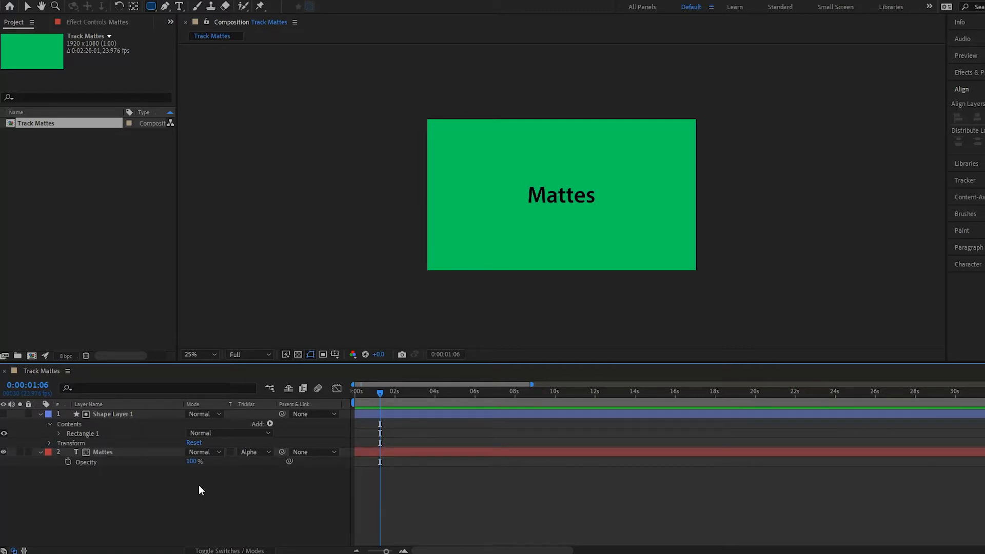
Step: Show the Alpha channel in the composition view and expand the pixel info readout
{"action": "left_click", "coordinate": [353, 355]}
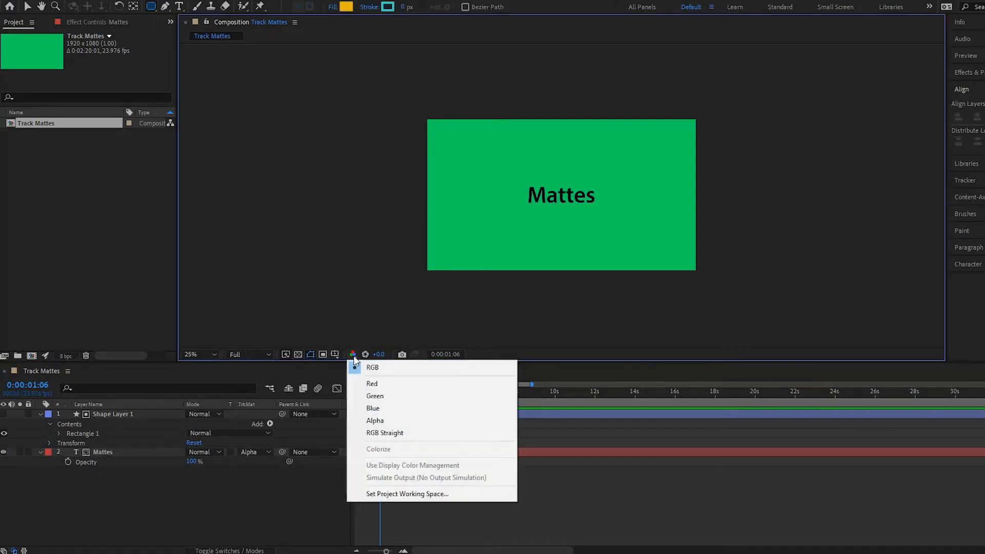
{"action": "left_click", "coordinate": [375, 420]}
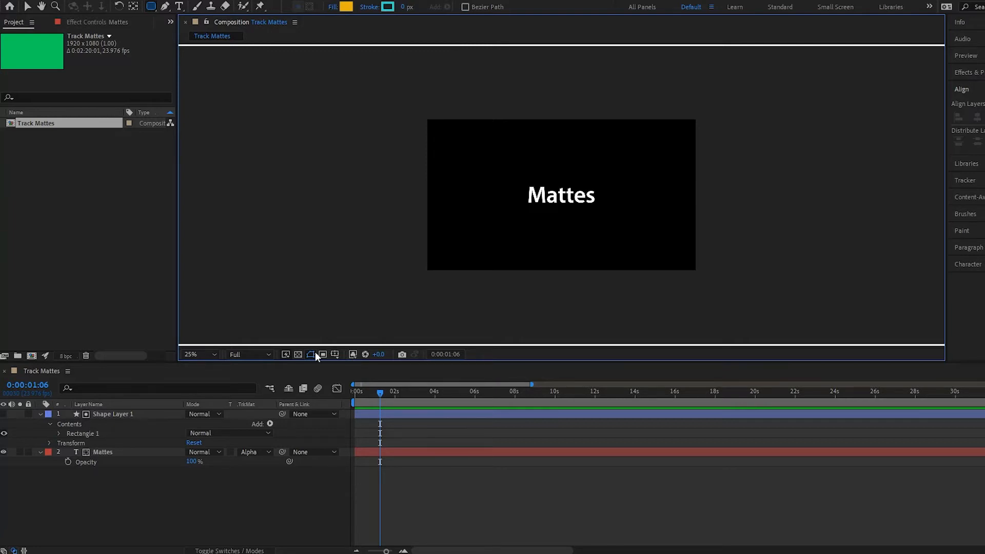
{"action": "left_click", "coordinate": [25, 8]}
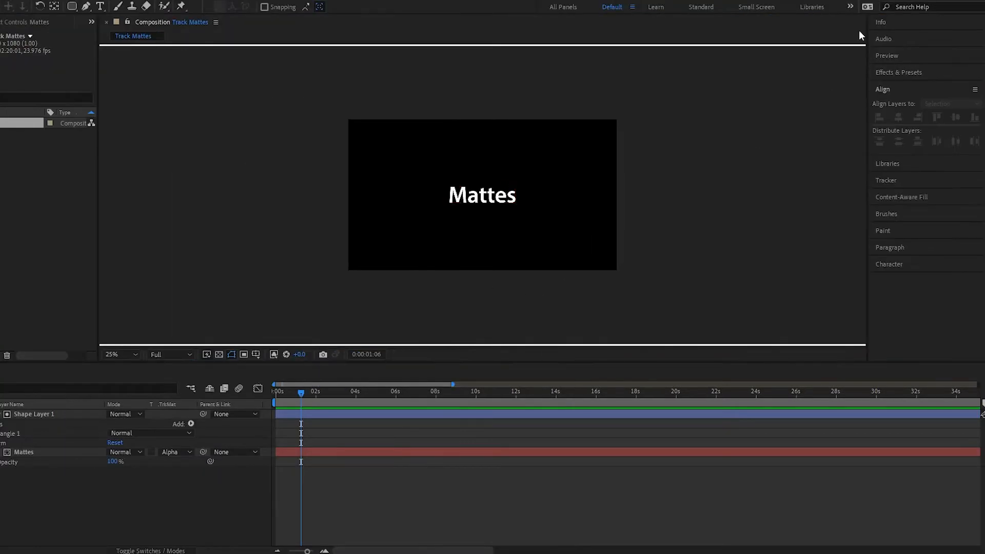
{"action": "left_click", "coordinate": [886, 21]}
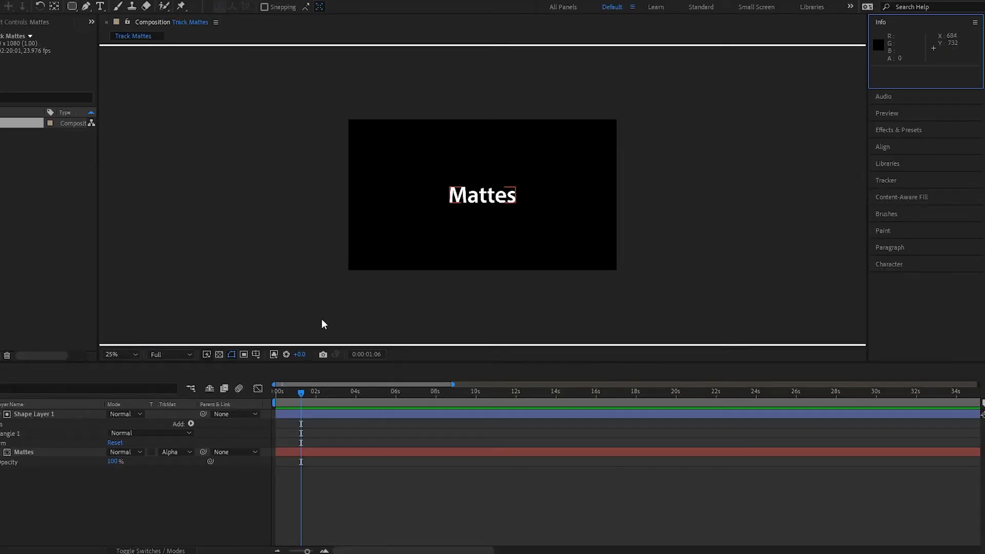
Step: Test a lower opacity on the Mattes text, restore it to 100%, and return the composition view to RGB
{"action": "left_click_drag", "start_coordinate": [114, 462], "coordinate": [95, 460]}
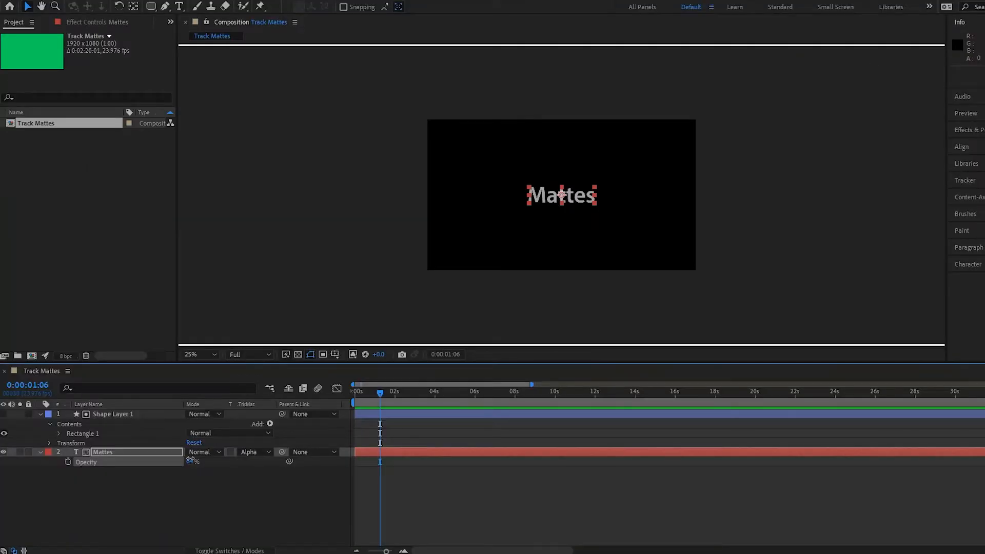
{"action": "left_click_drag", "start_coordinate": [192, 461], "coordinate": [422, 477]}
{"action": "left_click", "coordinate": [352, 354]}
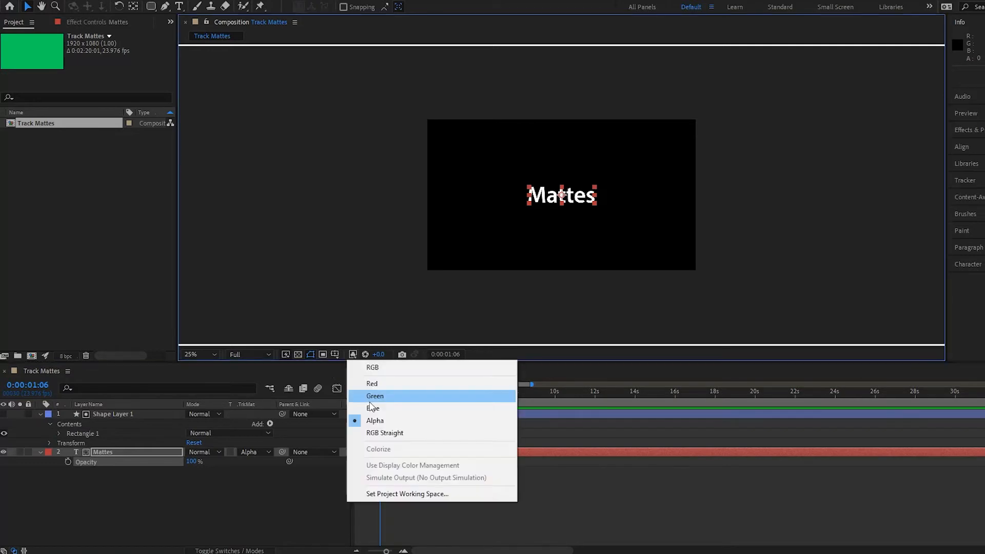
{"action": "left_click", "coordinate": [372, 368]}
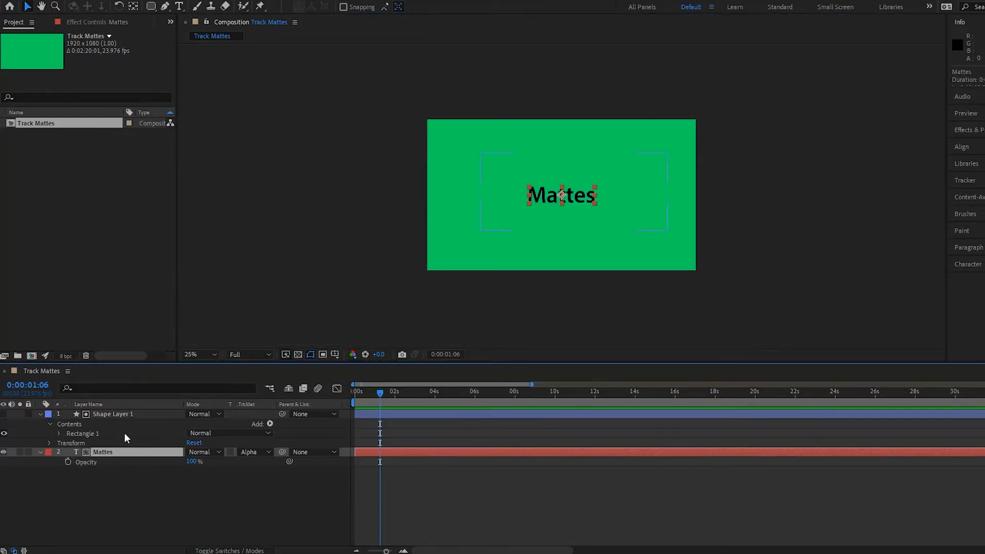
Step: Move the Mattes text slightly up and to the left in the composition
{"action": "left_click", "coordinate": [124, 415]}
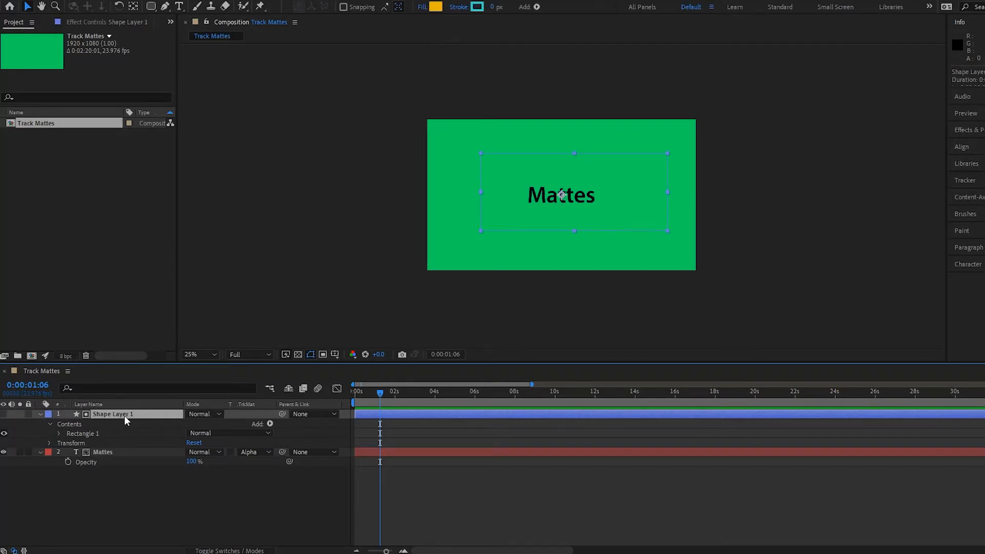
{"action": "left_click", "coordinate": [112, 451]}
{"action": "mouse_move", "coordinate": [558, 201]}
{"action": "left_mouse_down"}
{"action": "mouse_move", "coordinate": [534, 262]}
{"action": "mouse_move", "coordinate": [552, 196]}
{"action": "left_mouse_up"}
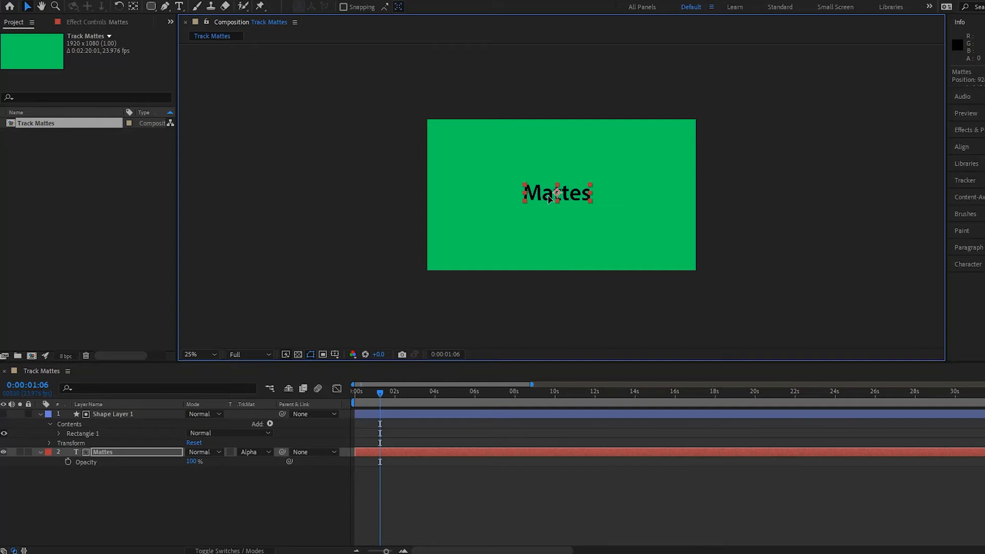
Step: Slide the Shape Layer 1 matte left off the text and bring it back over the text at position 864, 520
{"action": "left_click", "coordinate": [110, 414]}
{"action": "left_click_drag", "start_coordinate": [625, 214], "coordinate": [444, 214]}
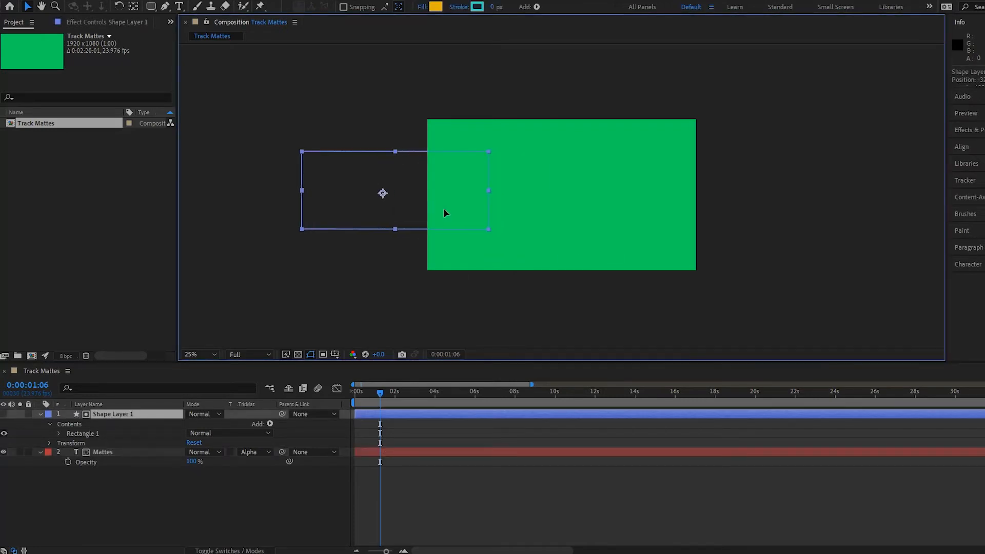
{"action": "left_click_drag", "start_coordinate": [435, 213], "coordinate": [594, 215]}
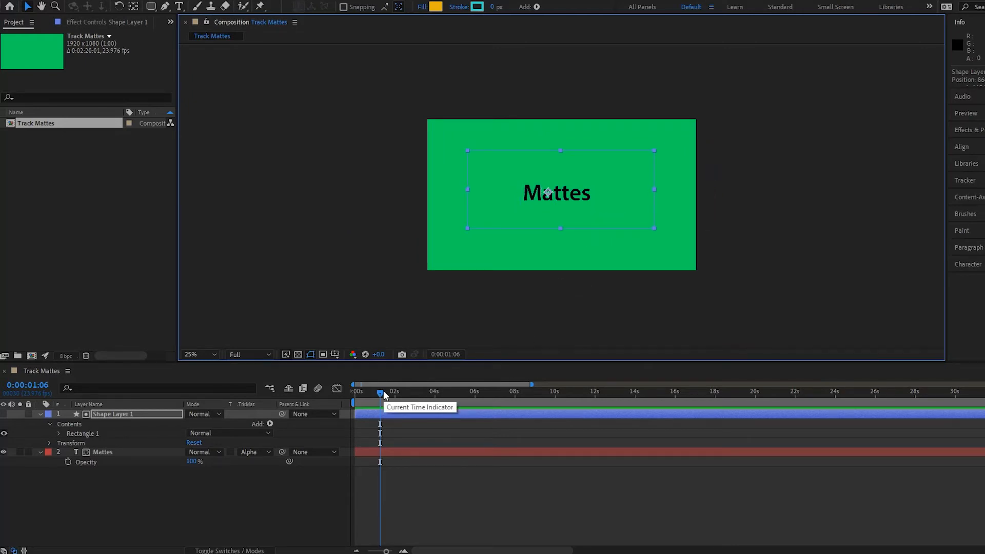
Step: Add a Position keyframe to Shape Layer 1 at 0:00:04:00
{"action": "left_click_drag", "start_coordinate": [384, 390], "coordinate": [374, 391]}
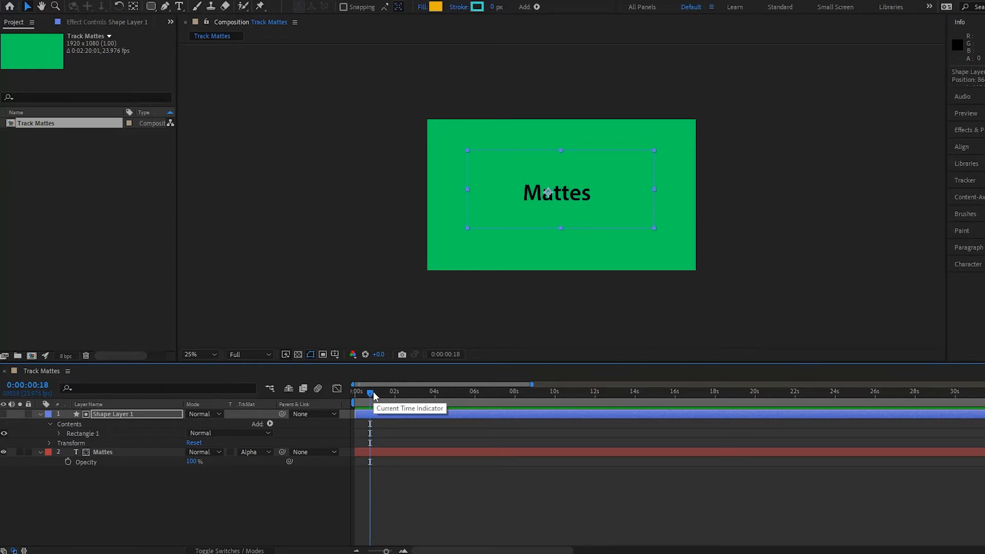
{"action": "key", "text": "equal"}
{"action": "key", "text": "equal"}
{"action": "left_click_drag", "start_coordinate": [452, 393], "coordinate": [629, 407]}
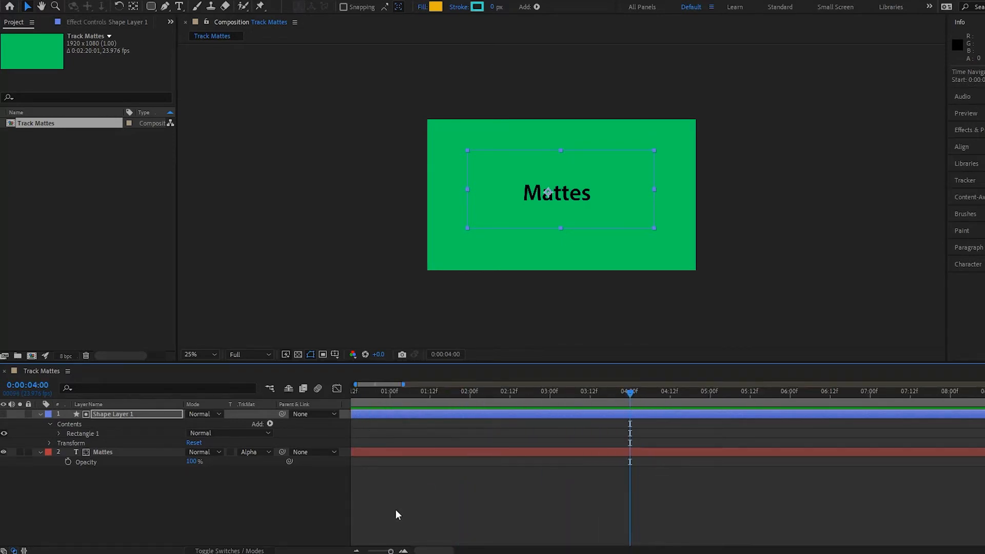
{"action": "left_click", "coordinate": [110, 414]}
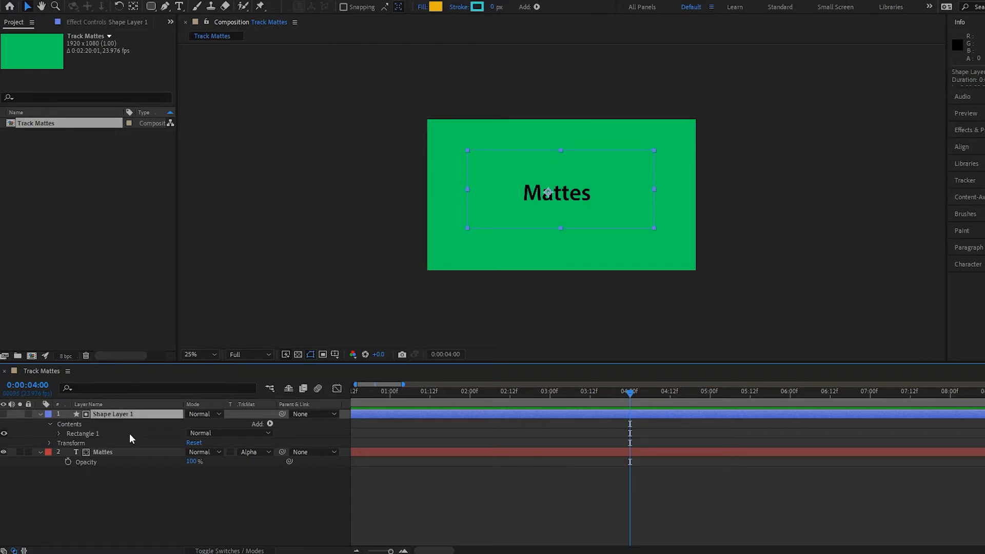
{"action": "key", "text": "p"}
{"action": "left_click", "coordinate": [67, 424]}
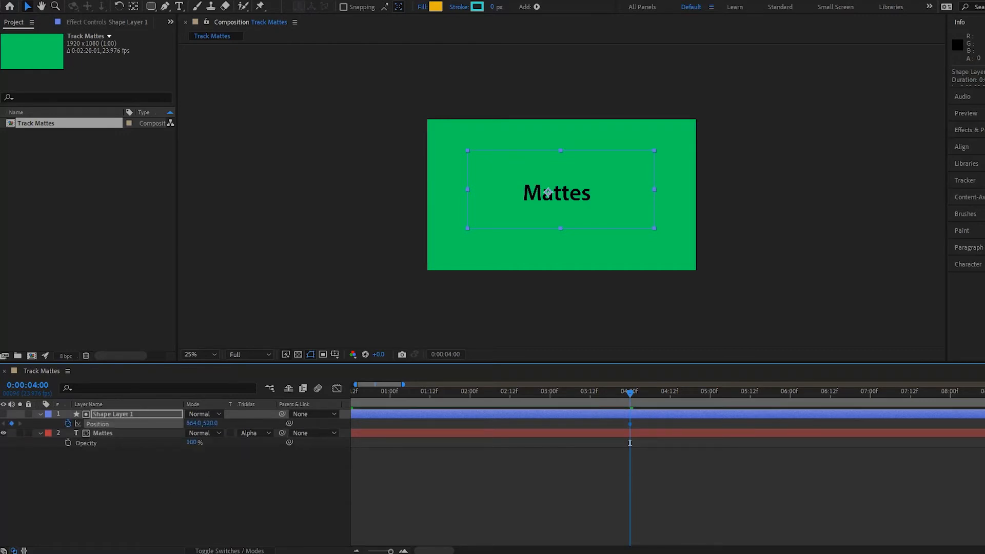
Step: At 0:00:00:00, move Shape Layer 1 beyond the left edge of the composition to about -2384, -8
{"action": "key", "text": "minus"}
{"action": "key", "text": "minus"}
{"action": "key", "text": "Home"}
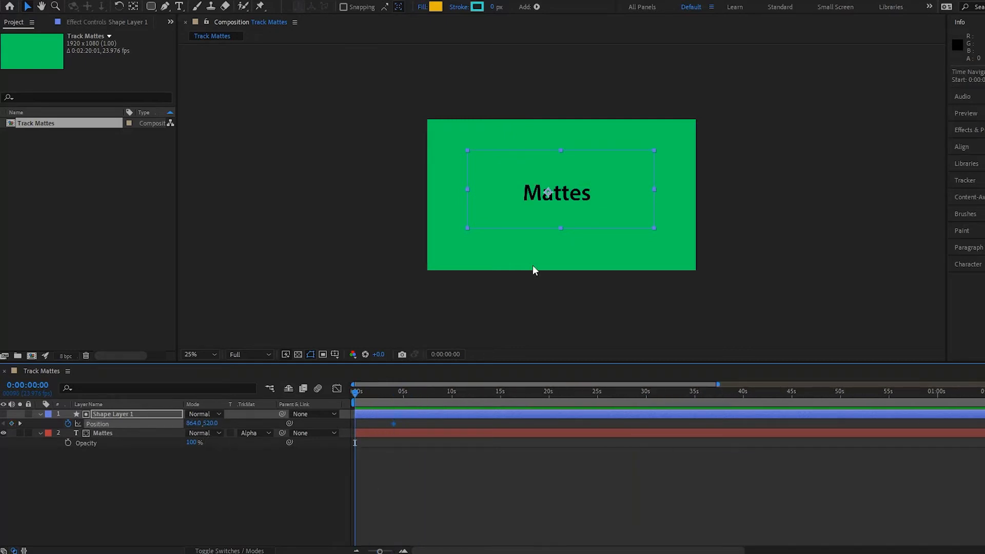
{"action": "left_click_drag", "start_coordinate": [492, 207], "coordinate": [173, 150]}
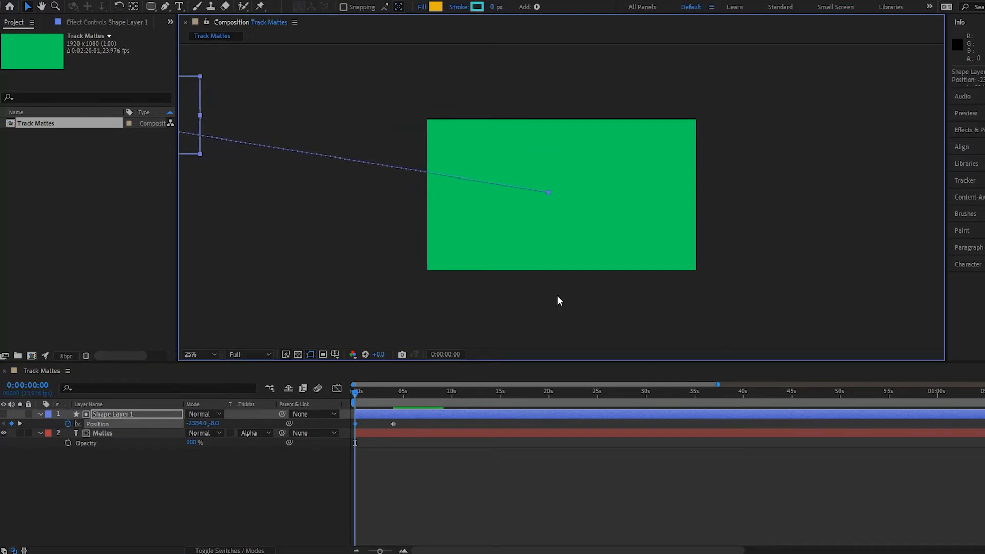
Step: Shift the second Position keyframe earlier to about 2 seconds and preview the text reveal up to 0:00:03:07
{"action": "left_click_drag", "start_coordinate": [393, 426], "coordinate": [375, 426]}
{"action": "left_click", "coordinate": [389, 466]}
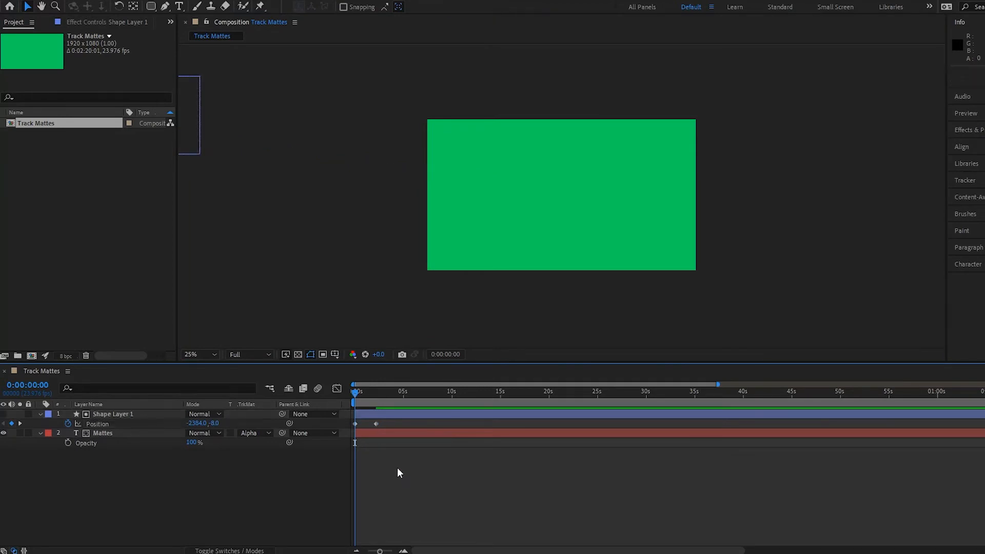
{"action": "key", "text": "space"}
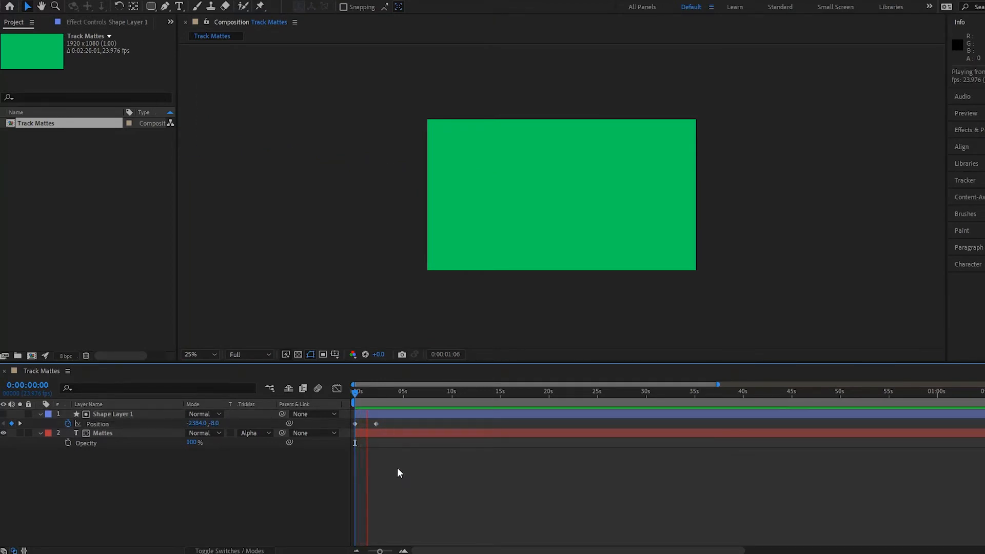
{"action": "key", "text": "space"}
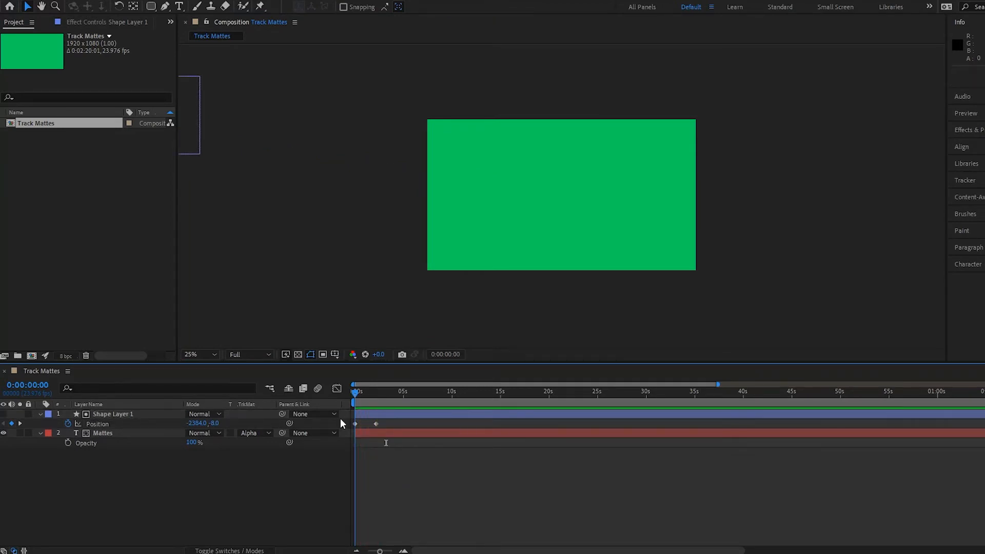
{"action": "left_click_drag", "start_coordinate": [354, 422], "coordinate": [386, 436]}
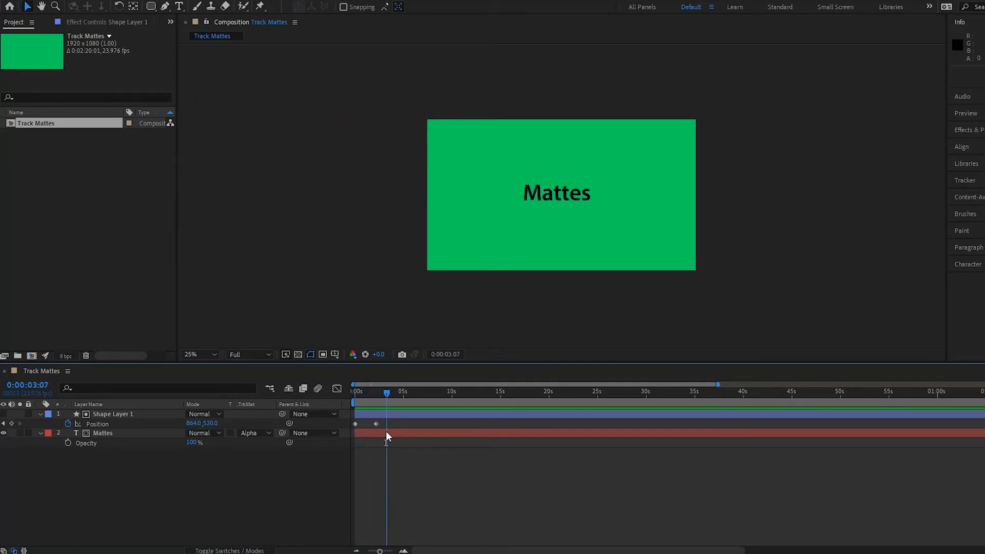
Step: Delete the existing Shape Layer 1 and draw a new wide orange rectangle above the Mattes text
{"action": "left_click", "coordinate": [99, 413]}
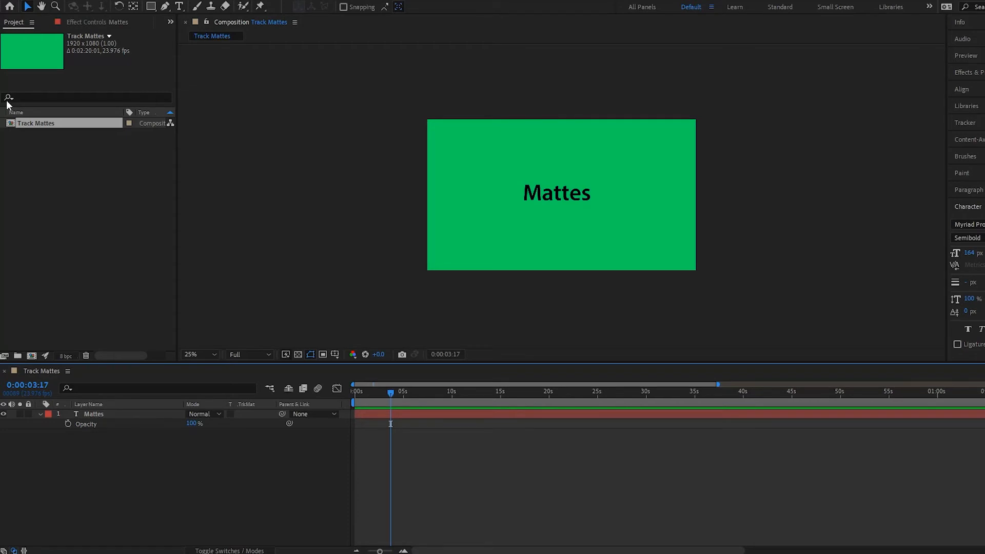
{"action": "key", "text": "q"}
{"action": "mouse_move", "coordinate": [477, 139]}
{"action": "left_mouse_down"}
{"action": "mouse_move", "coordinate": [504, 156]}
{"action": "mouse_move", "coordinate": [644, 167]}
{"action": "mouse_move", "coordinate": [673, 183]}
{"action": "mouse_move", "coordinate": [640, 170]}
{"action": "left_mouse_up"}
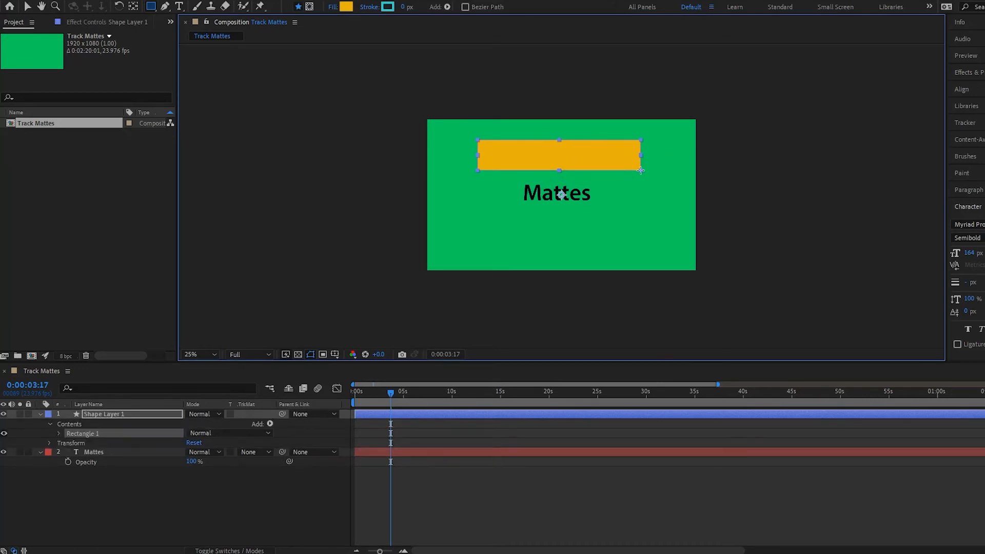
Step: Apply Alpha Inverted Matte "Shape Layer 1" to the Mattes text and slide the text up to 928, 236 and back down
{"action": "left_click", "coordinate": [251, 451]}
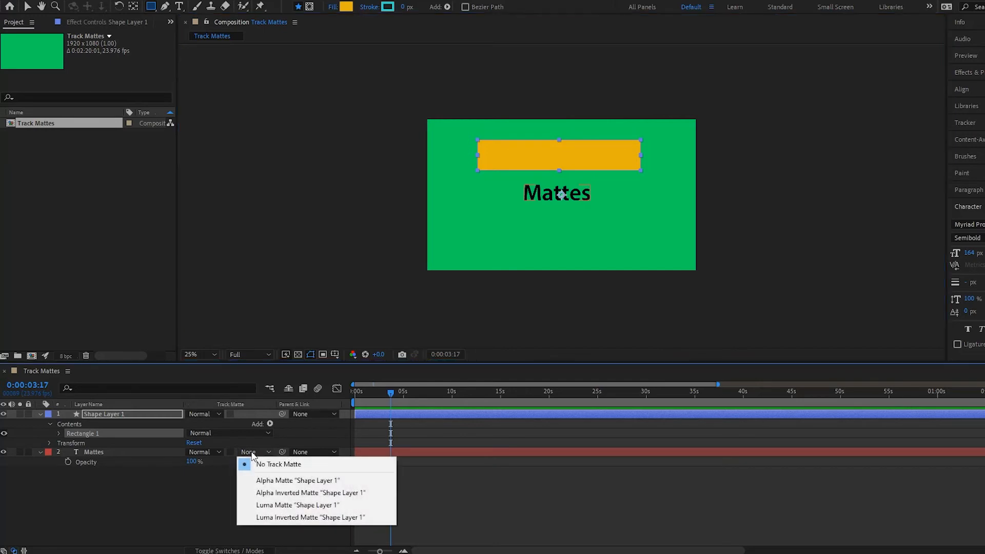
{"action": "left_click", "coordinate": [277, 493]}
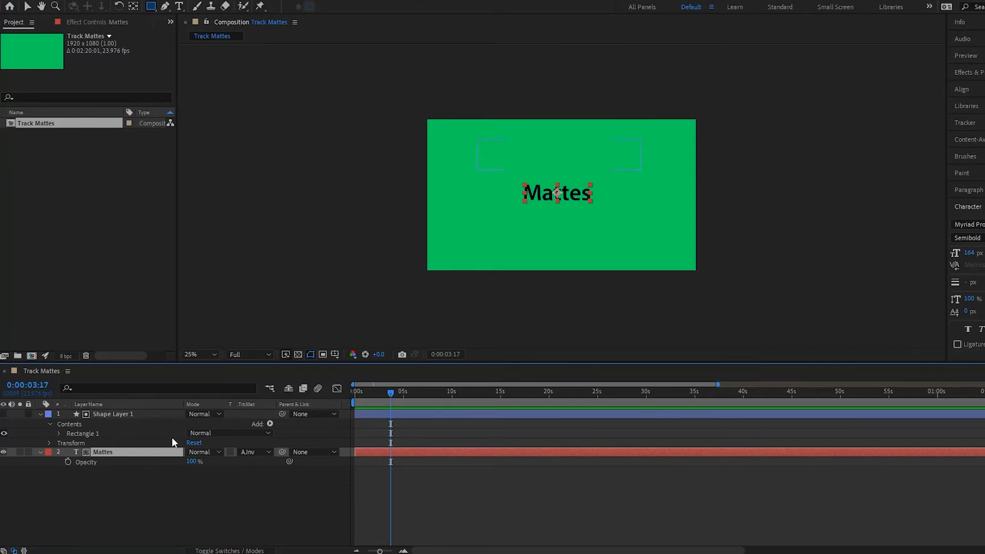
{"action": "key", "text": "p"}
{"action": "left_click_drag", "start_coordinate": [220, 461], "coordinate": [76, 438]}
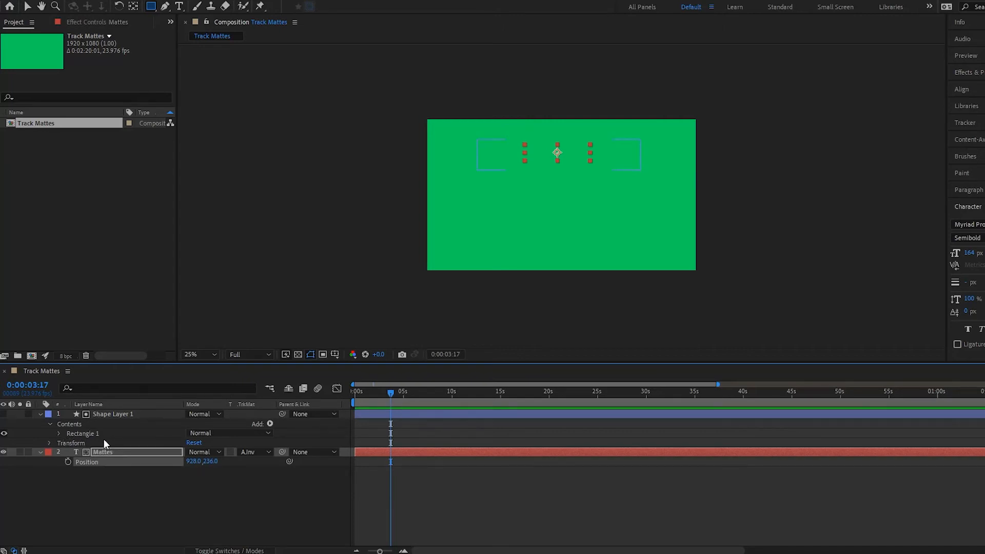
{"action": "left_click_drag", "start_coordinate": [215, 465], "coordinate": [333, 510]}
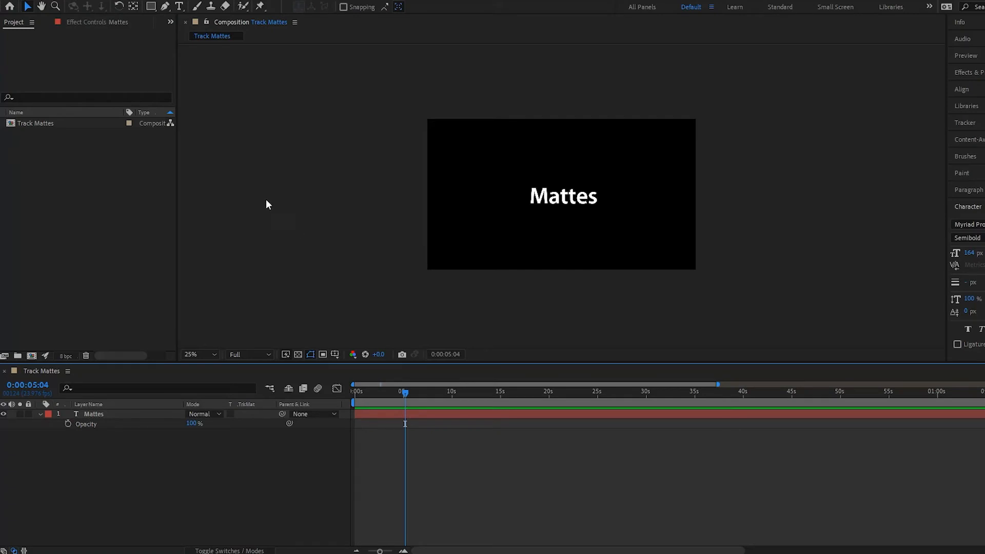
Step: Draw a white rectangle shape above the Mattes text in the black composition
{"action": "left_click", "coordinate": [151, 6]}
{"action": "left_click", "coordinate": [512, 154]}
{"action": "left_click_drag", "start_coordinate": [511, 155], "coordinate": [602, 169]}
{"action": "key", "text": "v"}
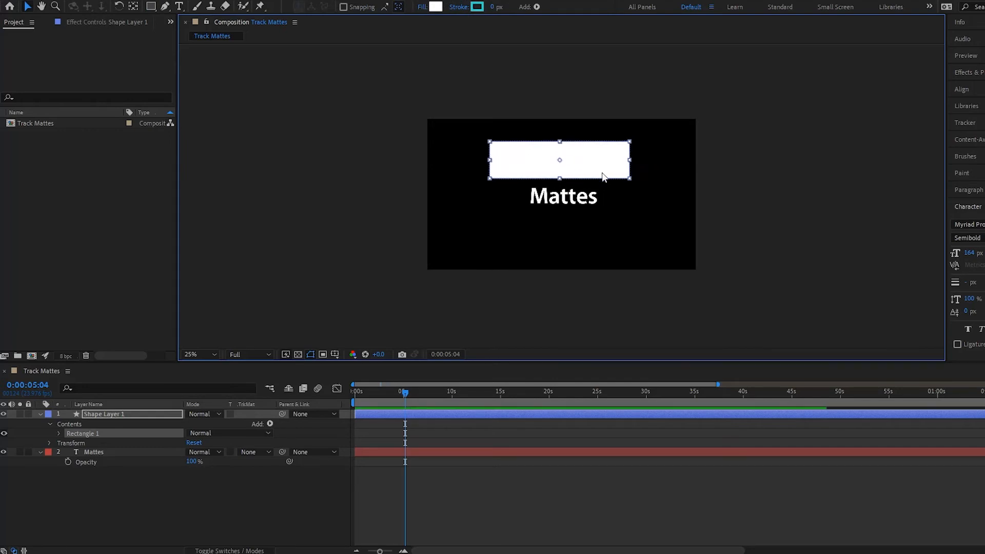
Step: Apply Luma Matte "Shape Layer 1" to the Mattes layer and move the text up into the rectangle at 976, 308
{"action": "left_click", "coordinate": [248, 453]}
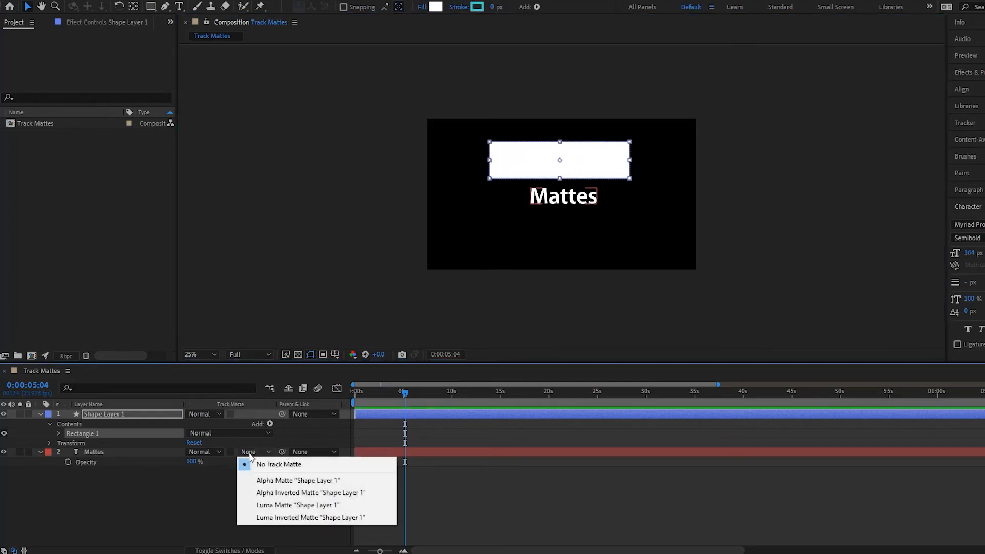
{"action": "left_click", "coordinate": [264, 506]}
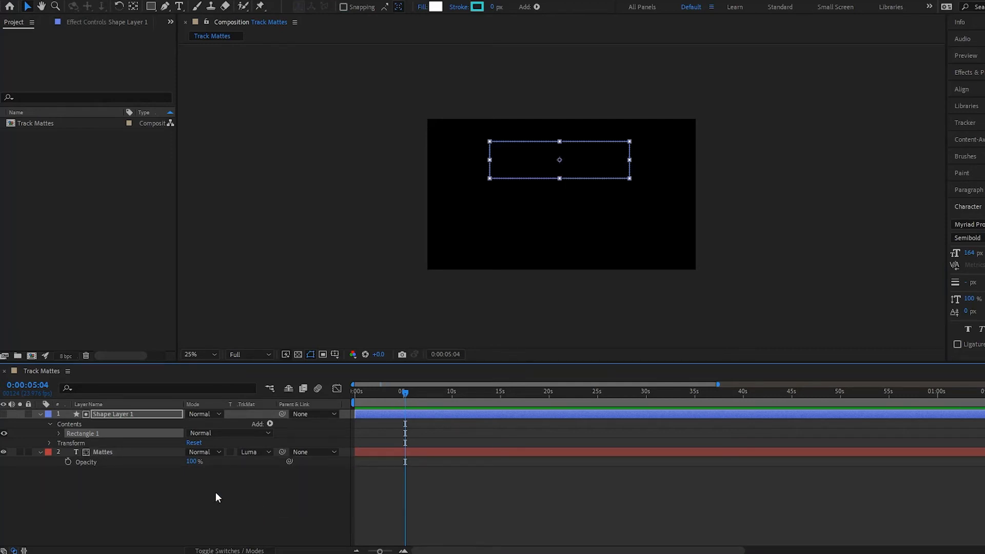
{"action": "left_click", "coordinate": [112, 452]}
{"action": "key", "text": "p"}
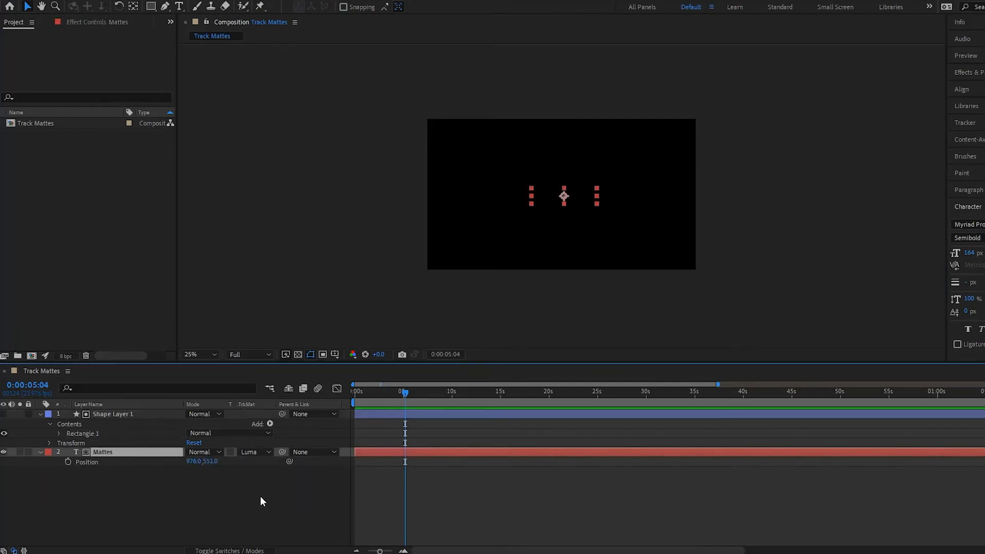
{"action": "left_click_drag", "start_coordinate": [211, 461], "coordinate": [75, 464]}
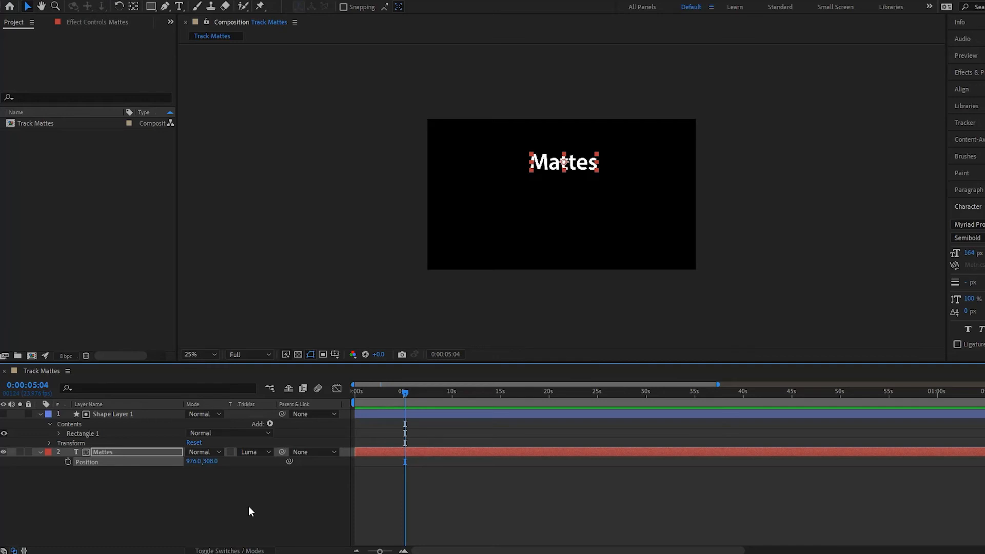
Step: Try cyan 24F2FF and black 000000 as the fill colour of Shape Layer 1 and restore it to white FFFFFF
{"action": "left_click", "coordinate": [122, 414]}
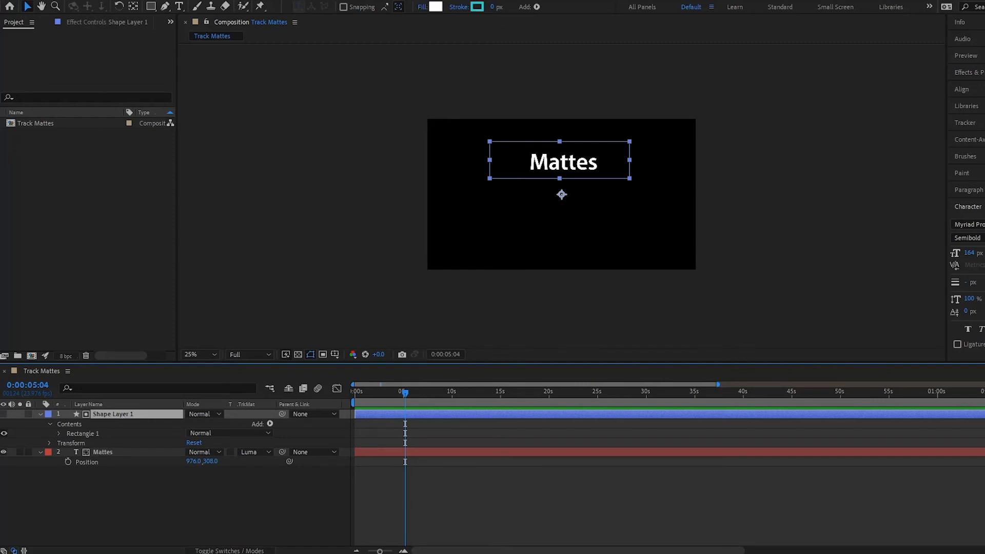
{"action": "left_click", "coordinate": [434, 6]}
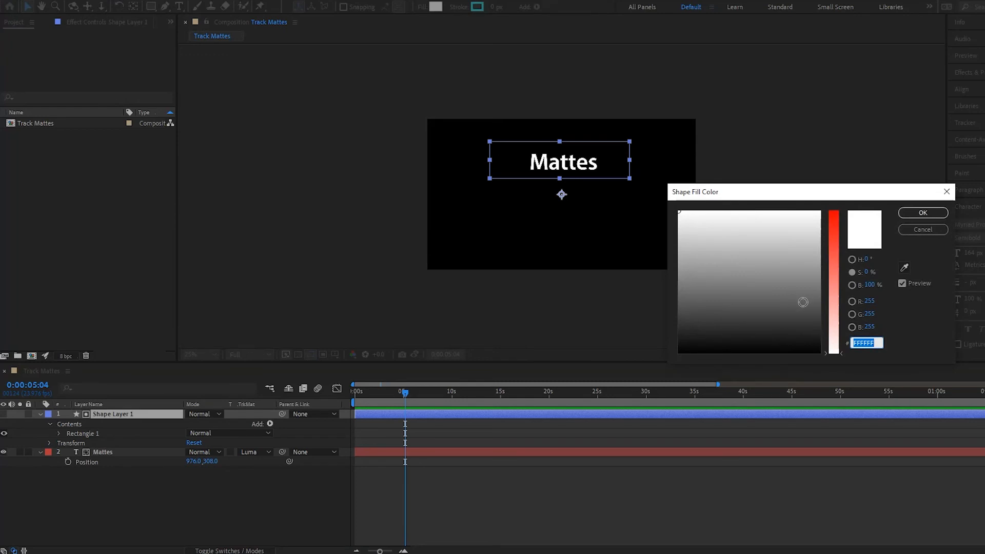
{"action": "left_click", "coordinate": [852, 285]}
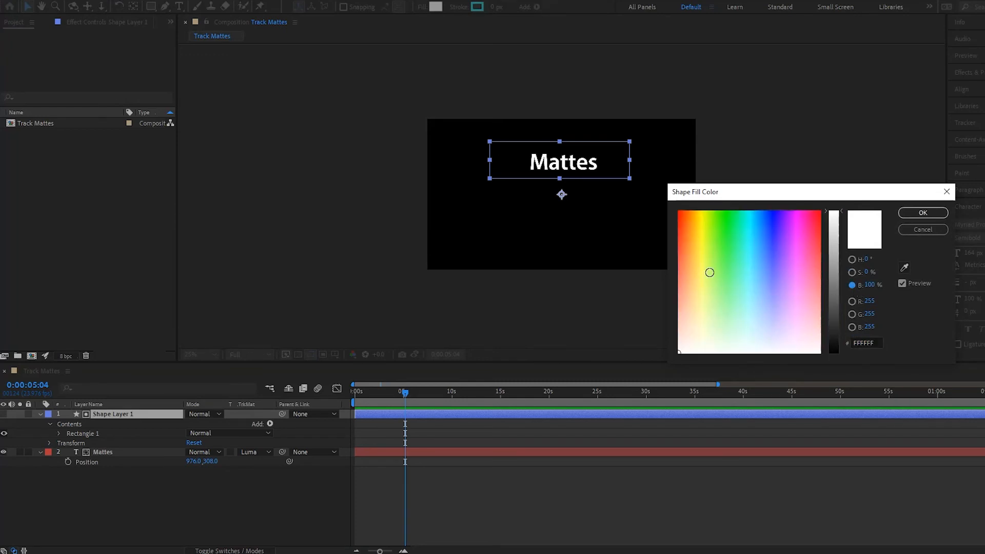
{"action": "mouse_move", "coordinate": [702, 230]}
{"action": "left_mouse_down"}
{"action": "mouse_move", "coordinate": [778, 229]}
{"action": "mouse_move", "coordinate": [700, 242]}
{"action": "mouse_move", "coordinate": [784, 237]}
{"action": "mouse_move", "coordinate": [703, 237]}
{"action": "mouse_move", "coordinate": [782, 224]}
{"action": "mouse_move", "coordinate": [713, 225]}
{"action": "mouse_move", "coordinate": [780, 220]}
{"action": "mouse_move", "coordinate": [710, 231]}
{"action": "mouse_move", "coordinate": [697, 337]}
{"action": "mouse_move", "coordinate": [718, 251]}
{"action": "mouse_move", "coordinate": [718, 321]}
{"action": "mouse_move", "coordinate": [749, 279]}
{"action": "mouse_move", "coordinate": [737, 238]}
{"action": "mouse_move", "coordinate": [699, 230]}
{"action": "mouse_move", "coordinate": [774, 229]}
{"action": "mouse_move", "coordinate": [725, 228]}
{"action": "mouse_move", "coordinate": [751, 230]}
{"action": "left_mouse_up"}
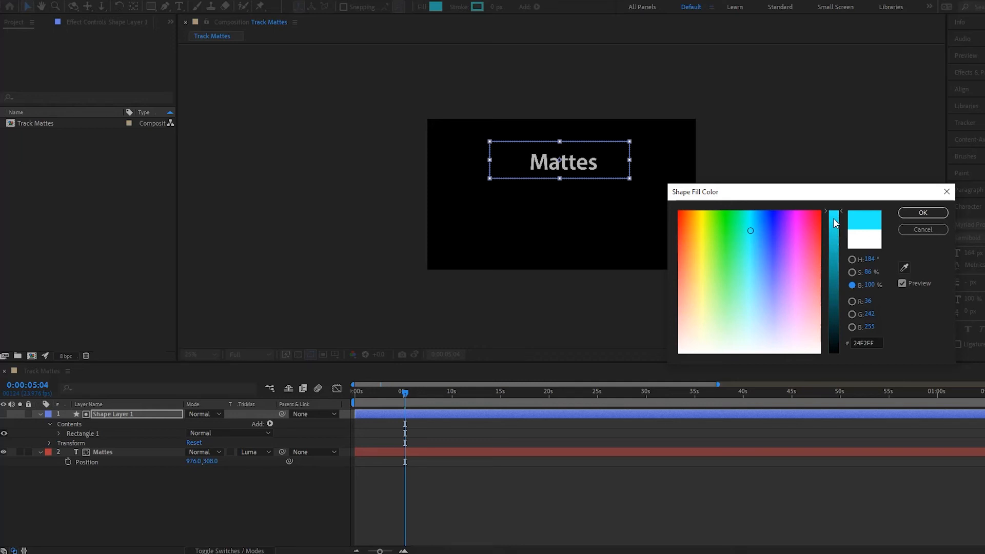
{"action": "left_click_drag", "start_coordinate": [833, 217], "coordinate": [828, 395]}
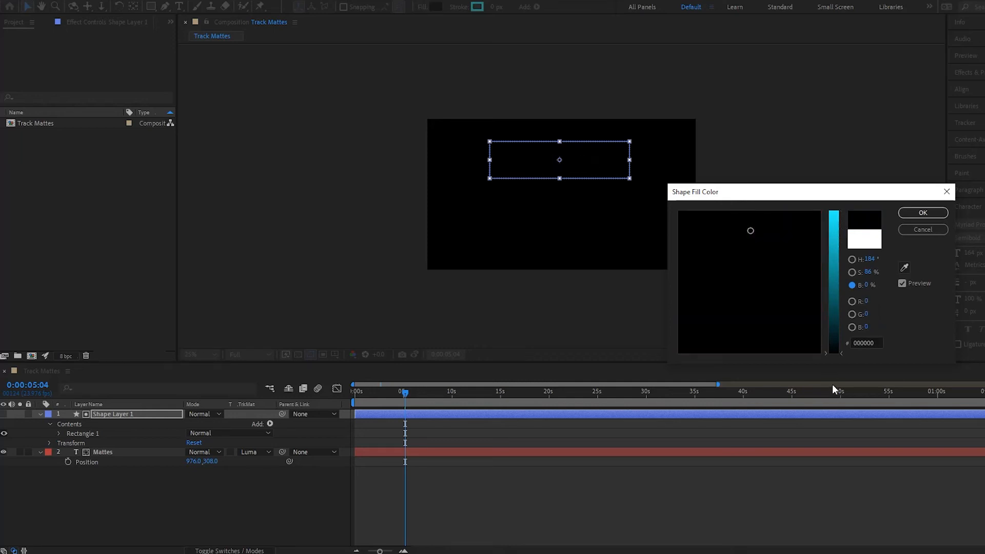
{"action": "left_click_drag", "start_coordinate": [838, 349], "coordinate": [830, 210]}
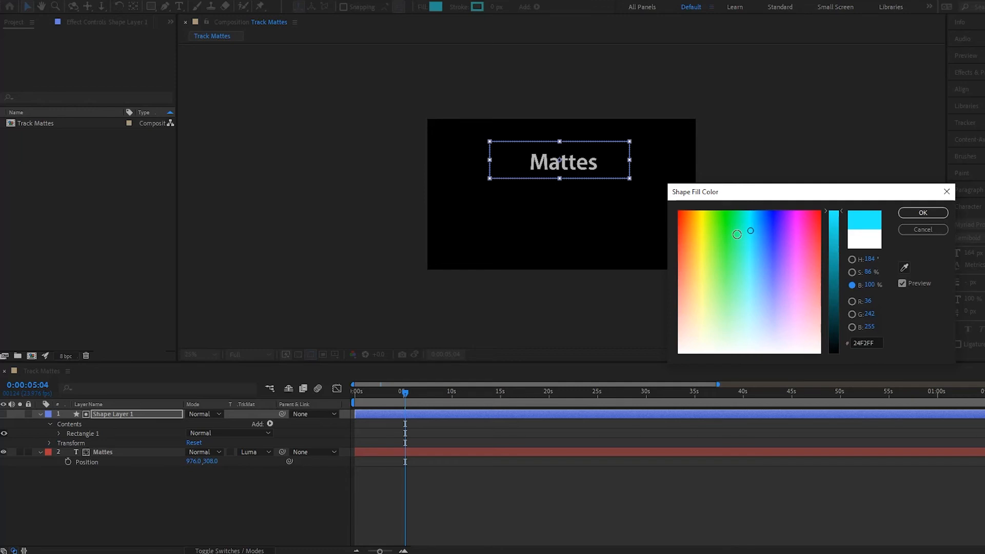
{"action": "mouse_move", "coordinate": [735, 228]}
{"action": "left_mouse_down"}
{"action": "mouse_move", "coordinate": [714, 253]}
{"action": "mouse_move", "coordinate": [677, 435]}
{"action": "left_mouse_up"}
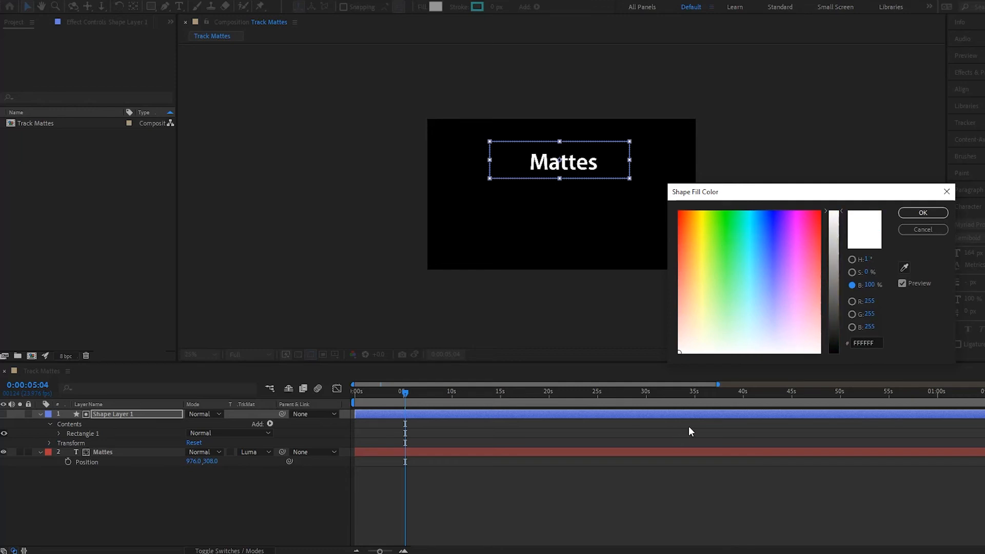
{"action": "left_click_drag", "start_coordinate": [747, 314], "coordinate": [717, 379]}
{"action": "left_click", "coordinate": [851, 272]}
{"action": "left_click", "coordinate": [852, 284]}
{"action": "left_click", "coordinate": [923, 213]}
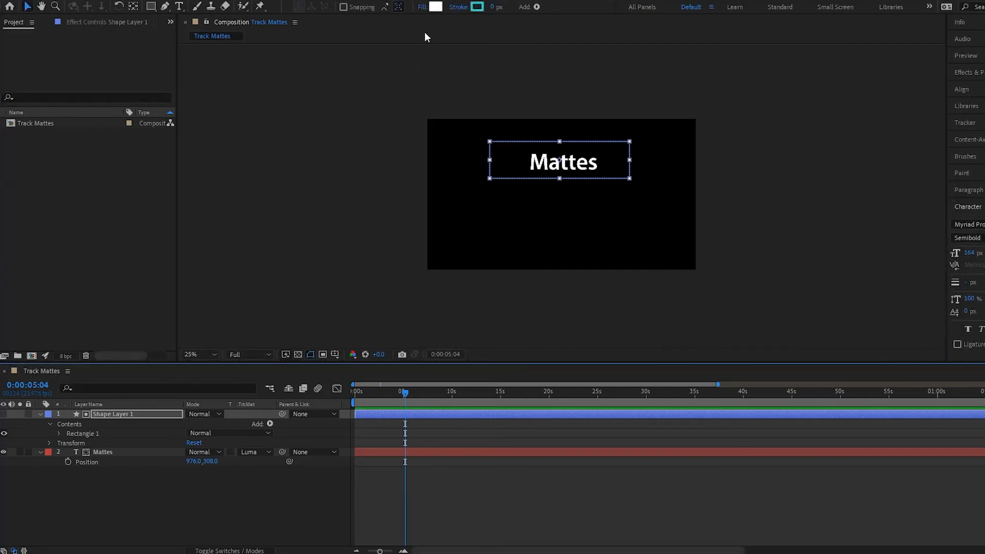
Step: Change the fill type of Shape Layer 1 to Linear Gradient
{"action": "left_click", "coordinate": [423, 7]}
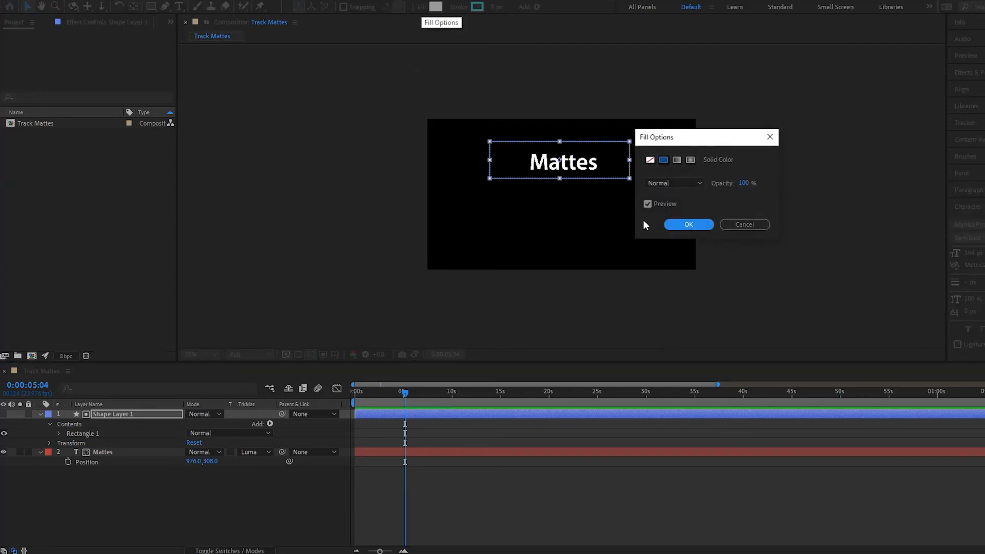
{"action": "left_click", "coordinate": [676, 160]}
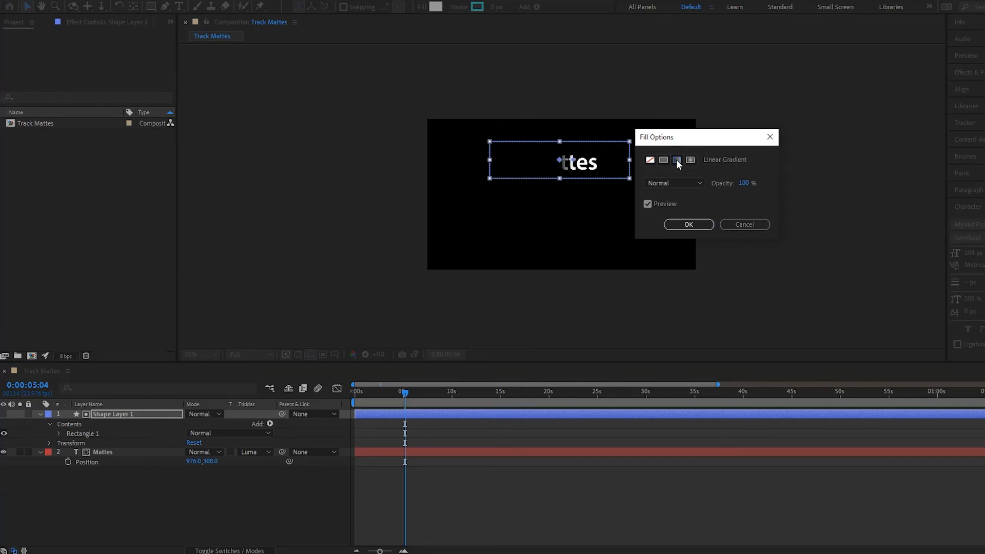
{"action": "left_click", "coordinate": [687, 226]}
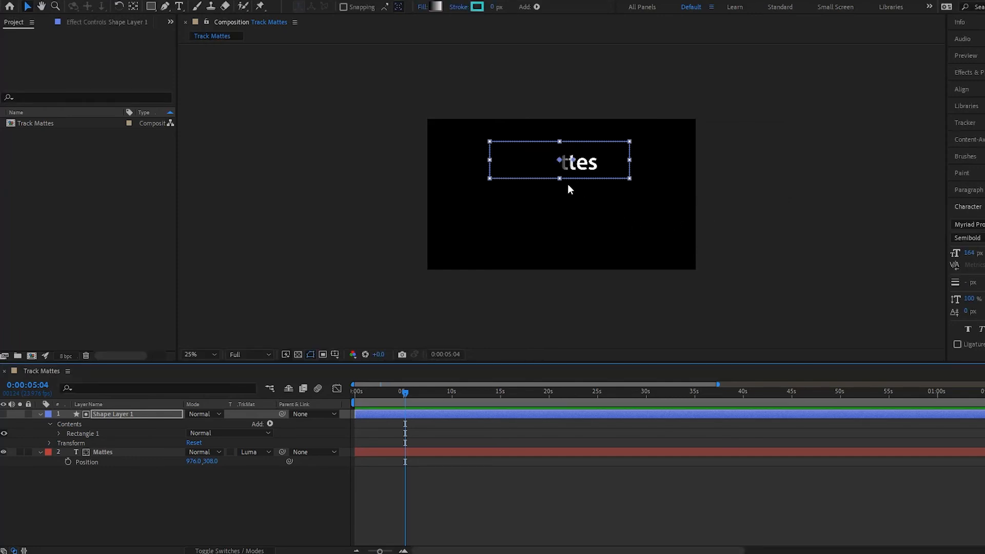
Step: Move Shape Layer 1 left to position 756, 540 and add a Position keyframe at 0:00:05:04
{"action": "key", "text": "period"}
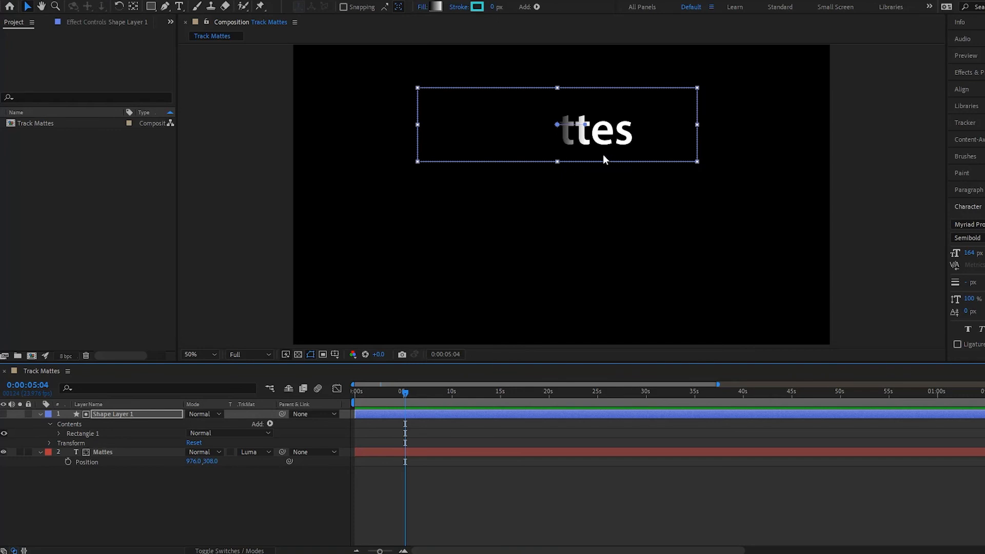
{"action": "mouse_move", "coordinate": [558, 127]}
{"action": "left_mouse_down"}
{"action": "mouse_move", "coordinate": [463, 126]}
{"action": "mouse_move", "coordinate": [558, 127]}
{"action": "left_mouse_up"}
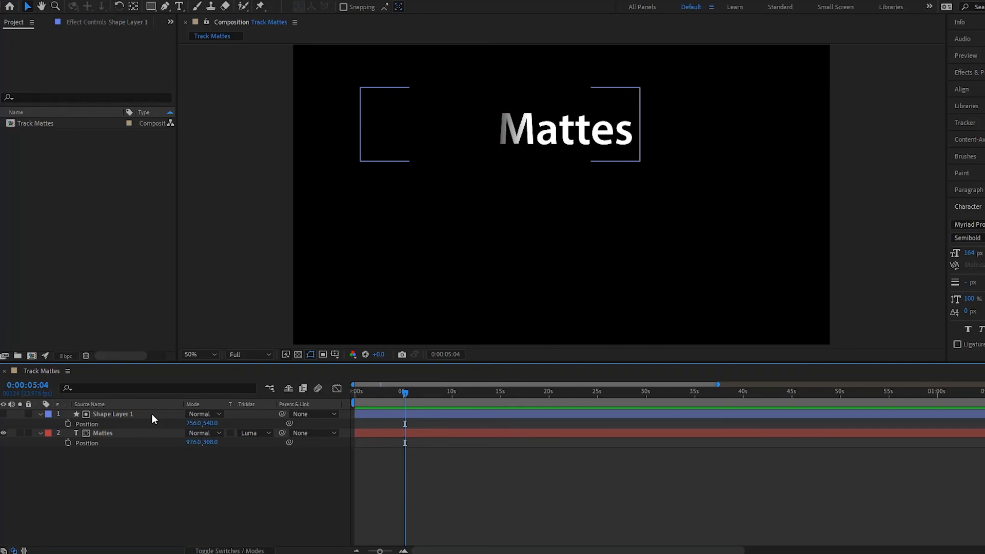
{"action": "left_click", "coordinate": [152, 413]}
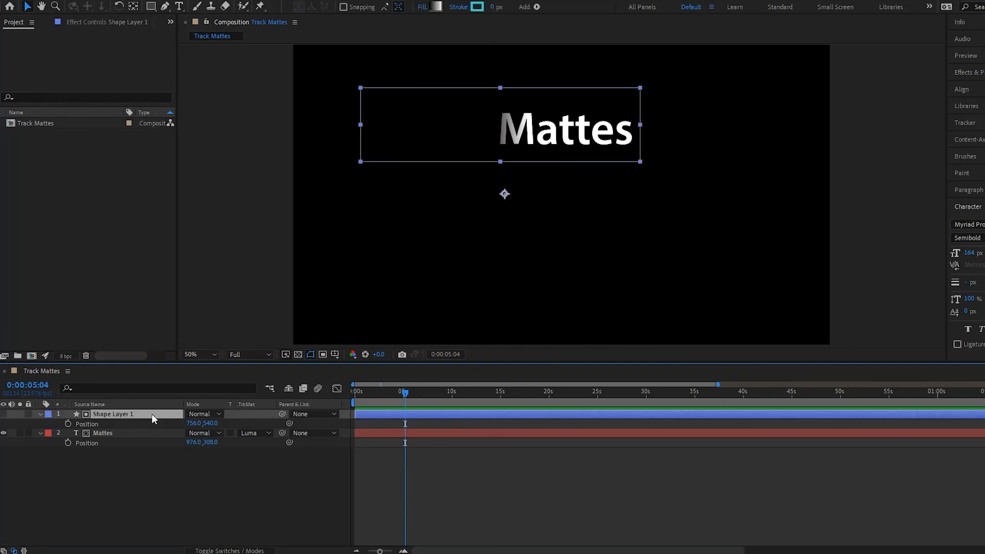
{"action": "left_click", "coordinate": [68, 424]}
Step: At 0:00:02:09, shift Shape Layer 1 right until the gradient hides the text, and preview the reveal
{"action": "left_click", "coordinate": [378, 392]}
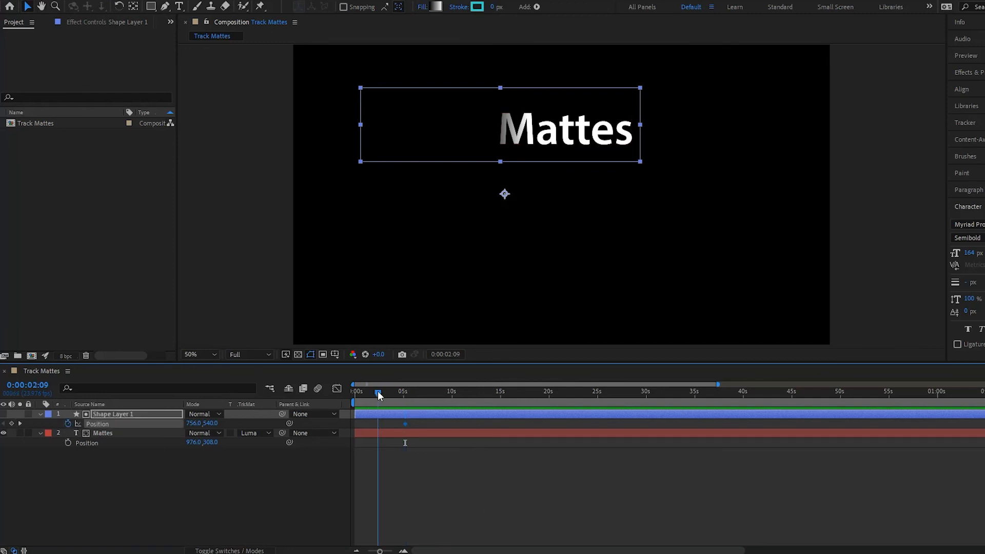
{"action": "left_click_drag", "start_coordinate": [499, 138], "coordinate": [678, 146]}
{"action": "key", "text": "space"}
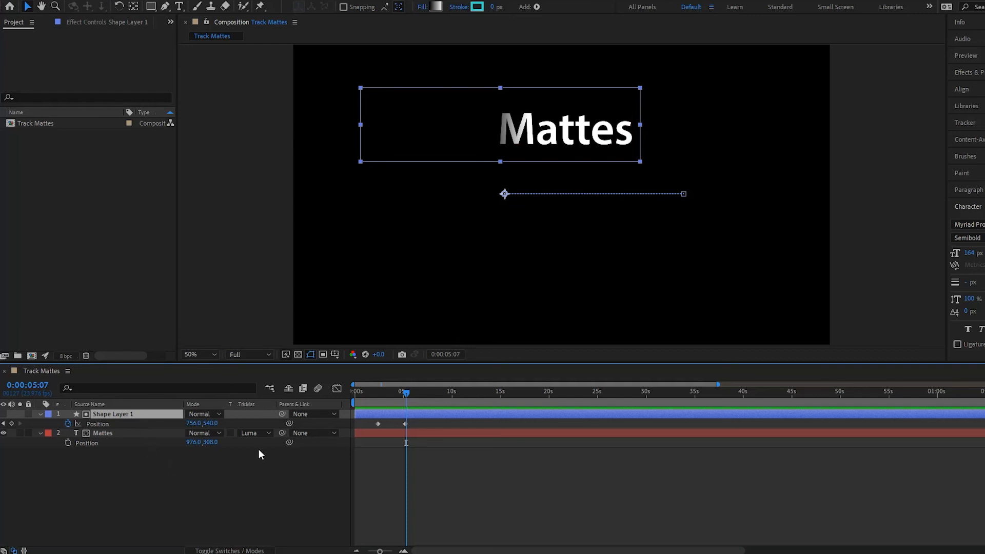
Step: Switch the Mattes layer's track matte to Luma Inverted Matte "Shape Layer 1" and select the text layer
{"action": "left_click", "coordinate": [260, 435]}
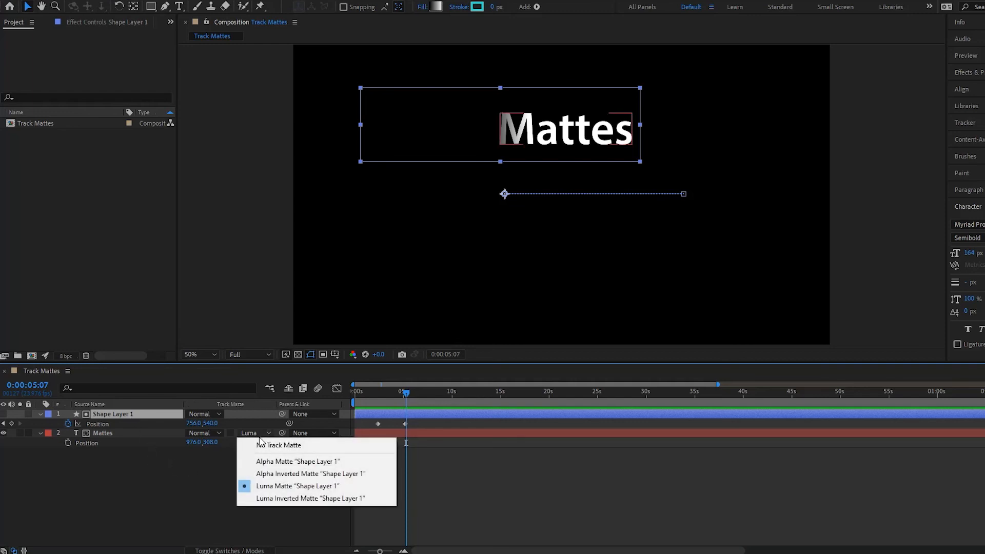
{"action": "left_click", "coordinate": [312, 499]}
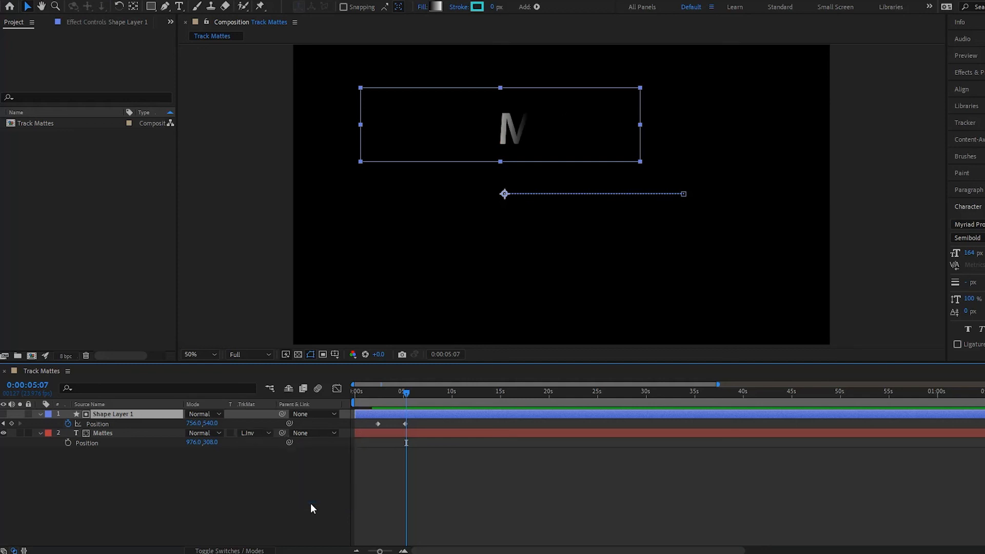
{"action": "left_click", "coordinate": [123, 435]}
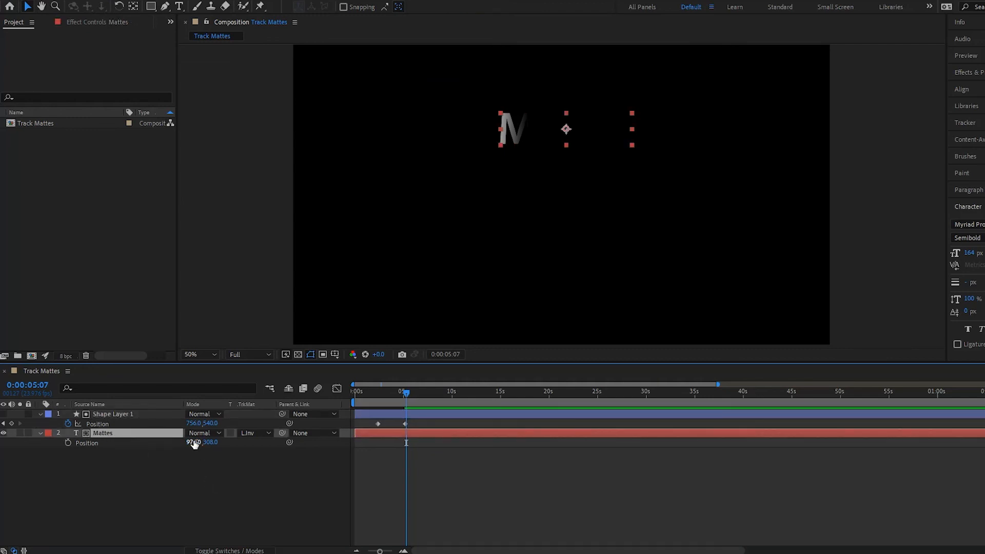